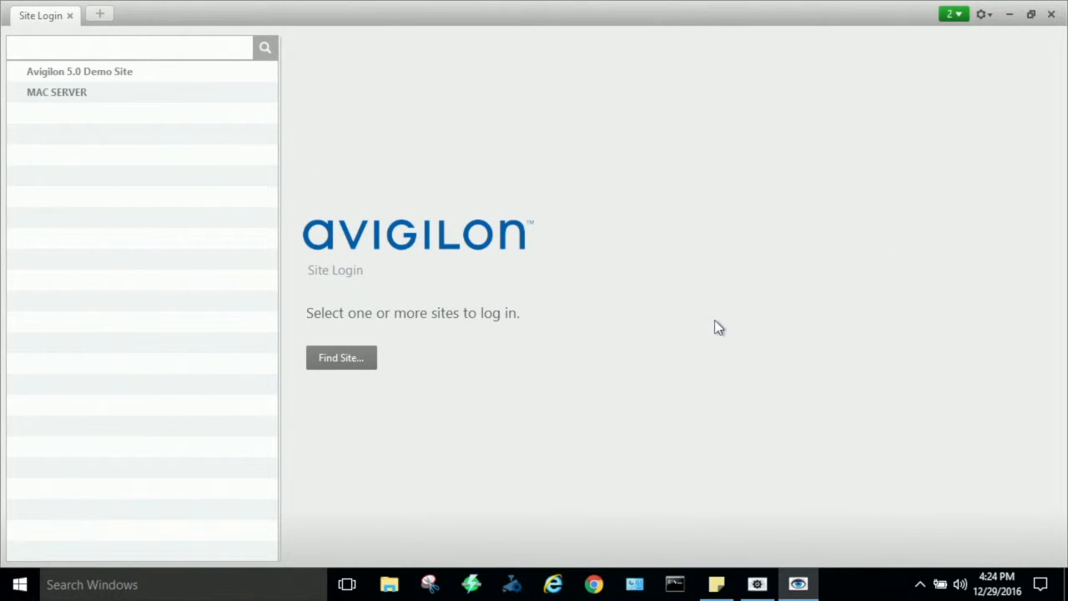
- Log in to MAC SERVER as administrator with the account password and open the site's setup for connecting and disconnecting cameras
click(145, 91)
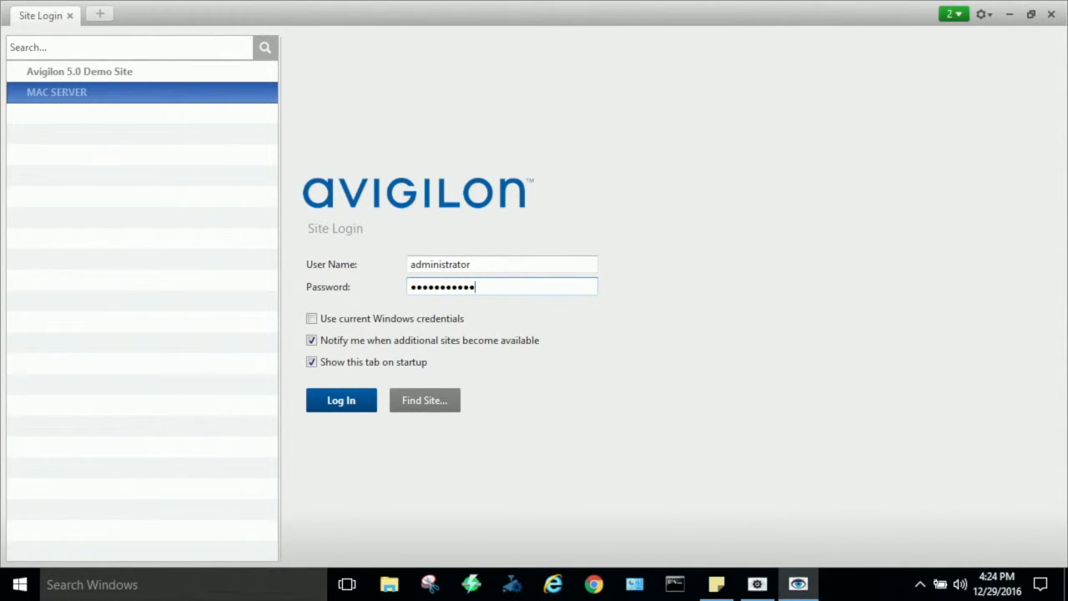
key(Return)
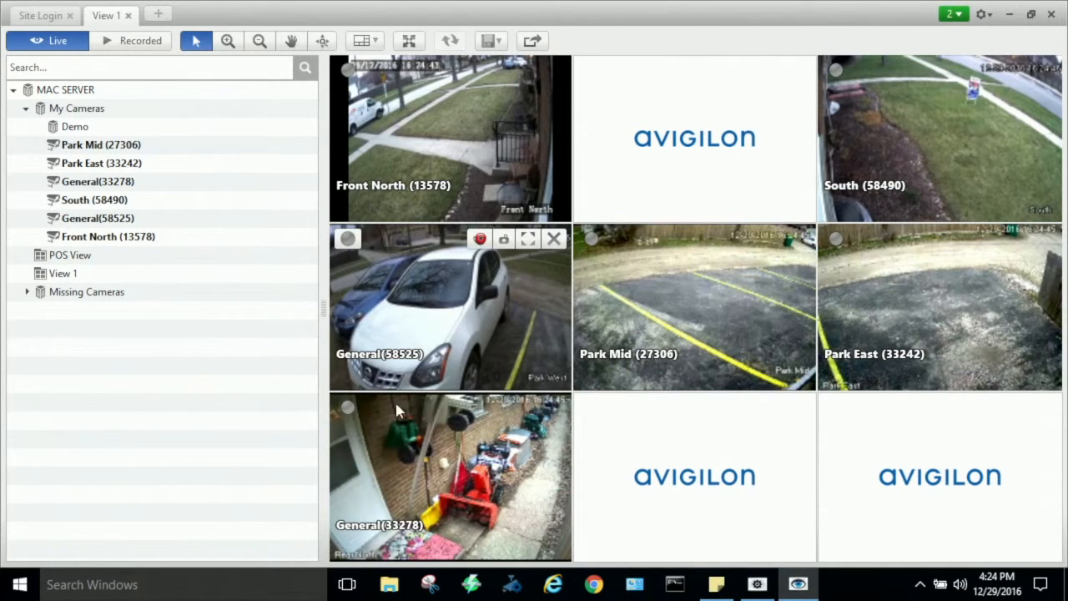
right_click(170, 89)
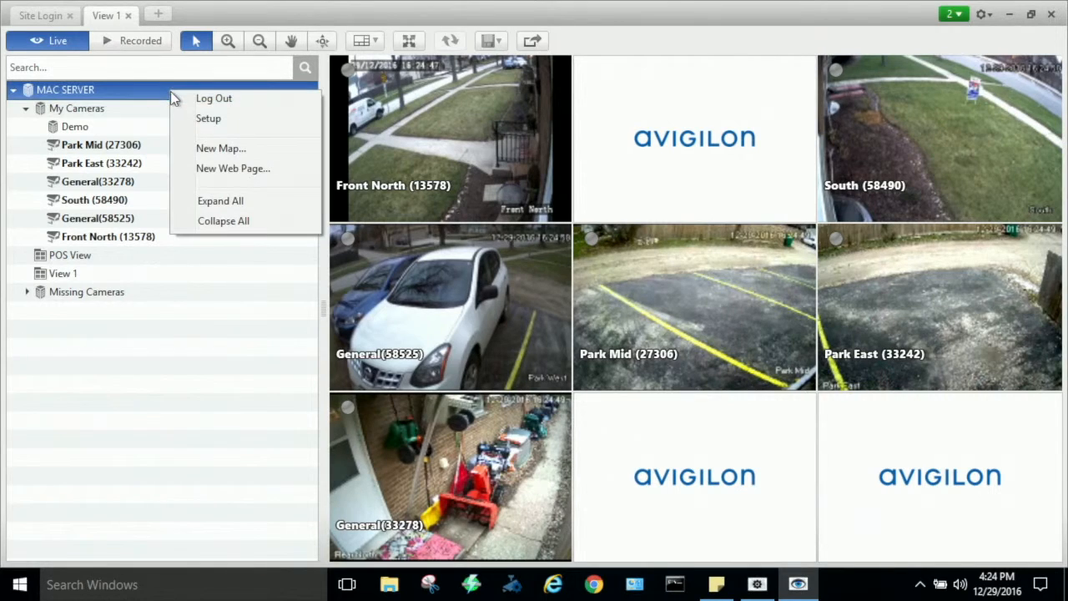
click(208, 121)
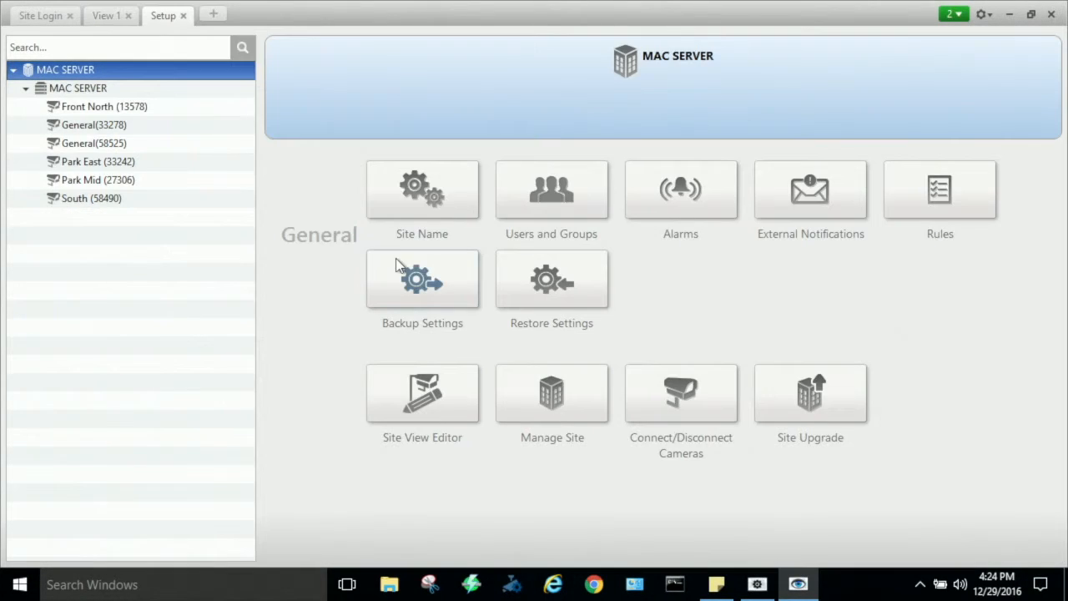
click(695, 392)
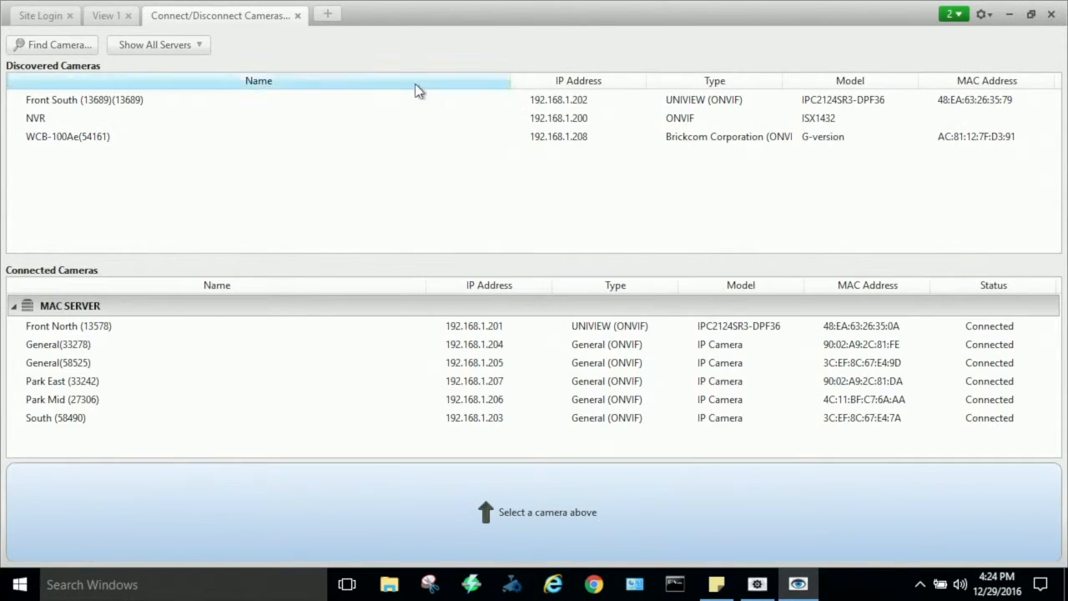
- Find an ONVIF camera at IP address 192.168.1.202, using the user name admin and the camera password
click(37, 57)
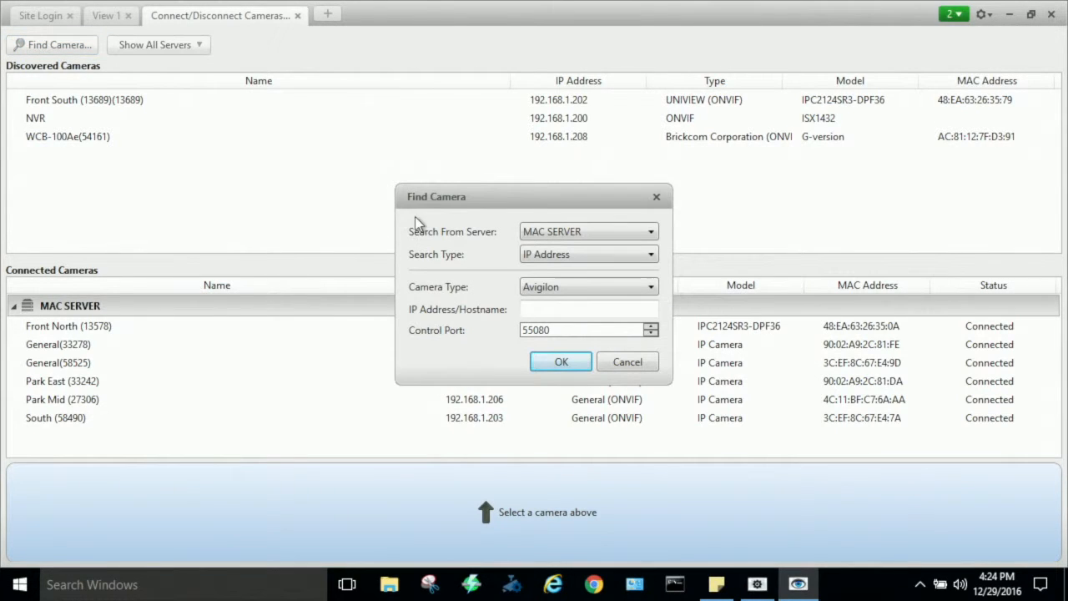
click(554, 286)
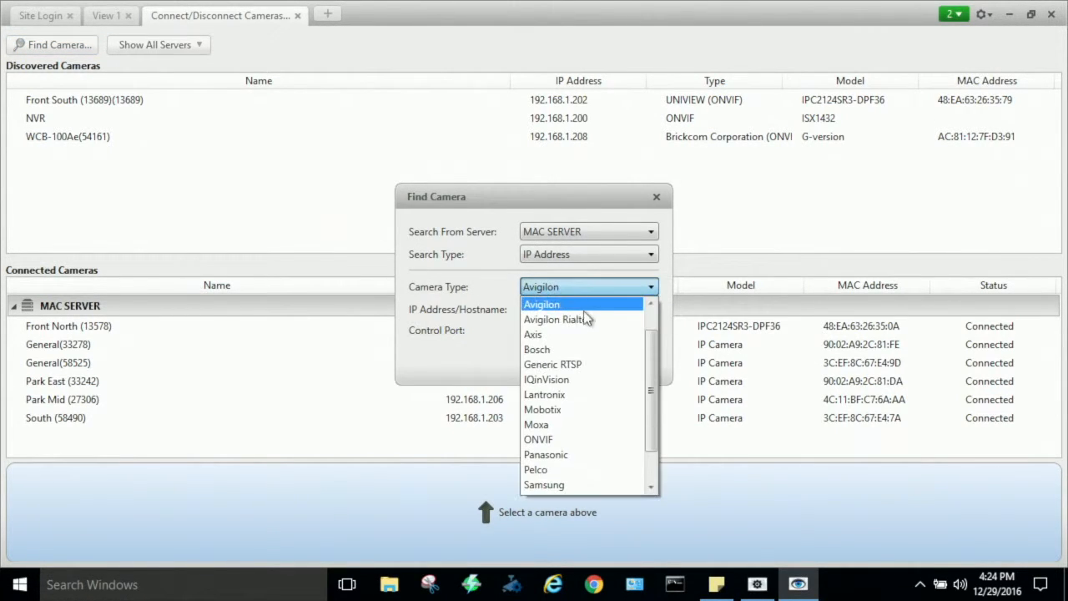
drag(651, 345, 653, 395)
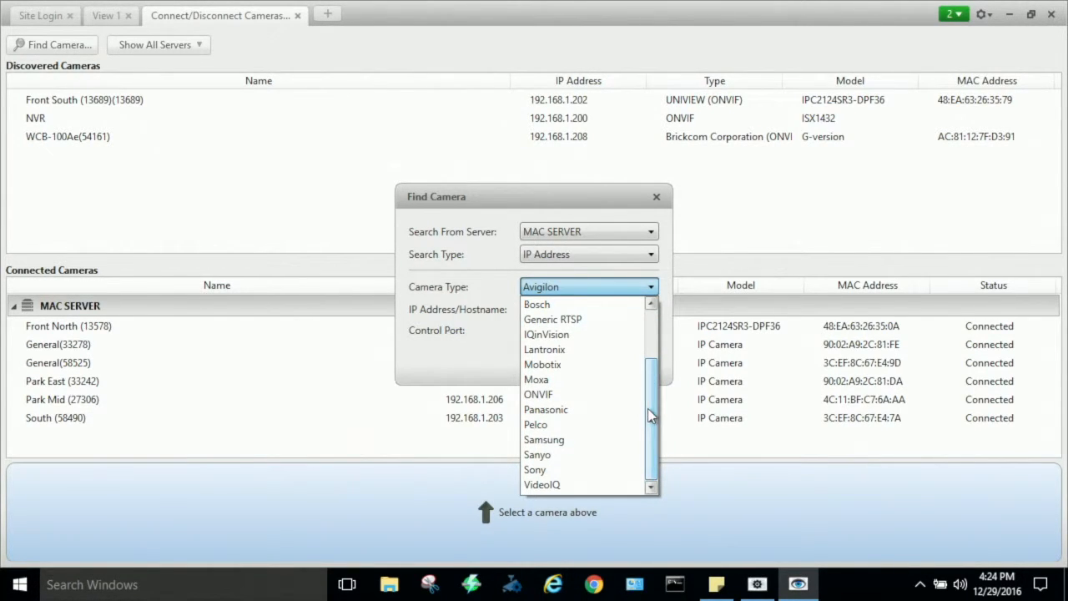
click(581, 403)
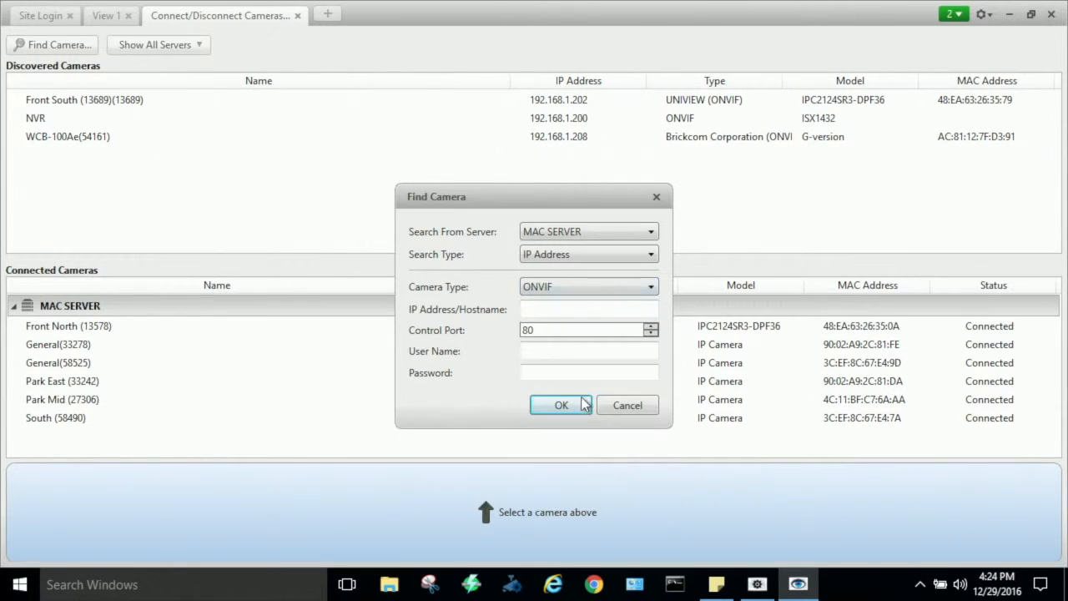
click(569, 309)
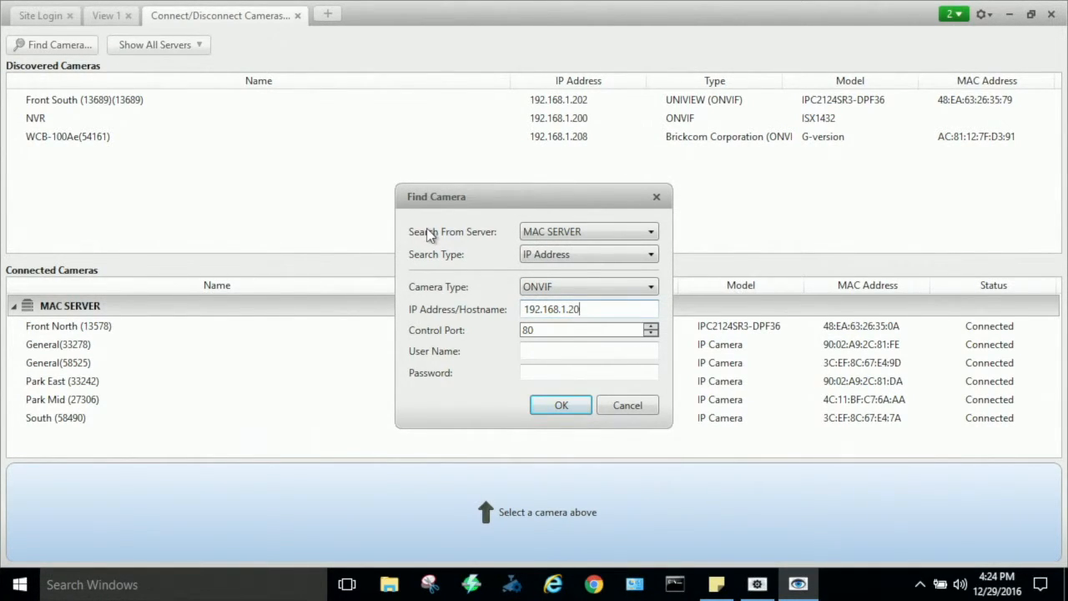
key(Tab)
key(Tab)
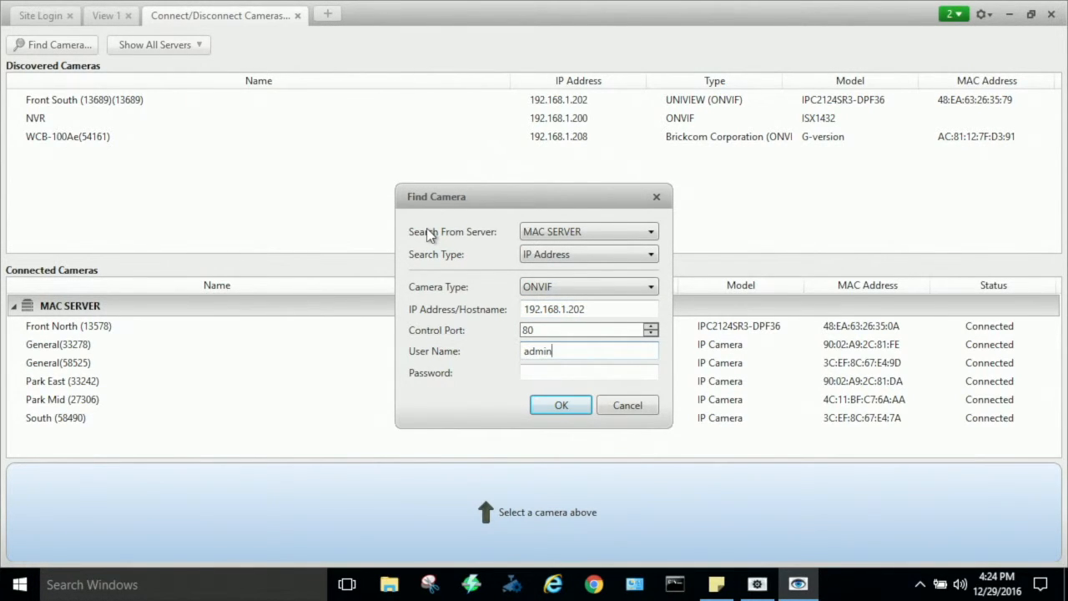
key(Tab)
text(a)
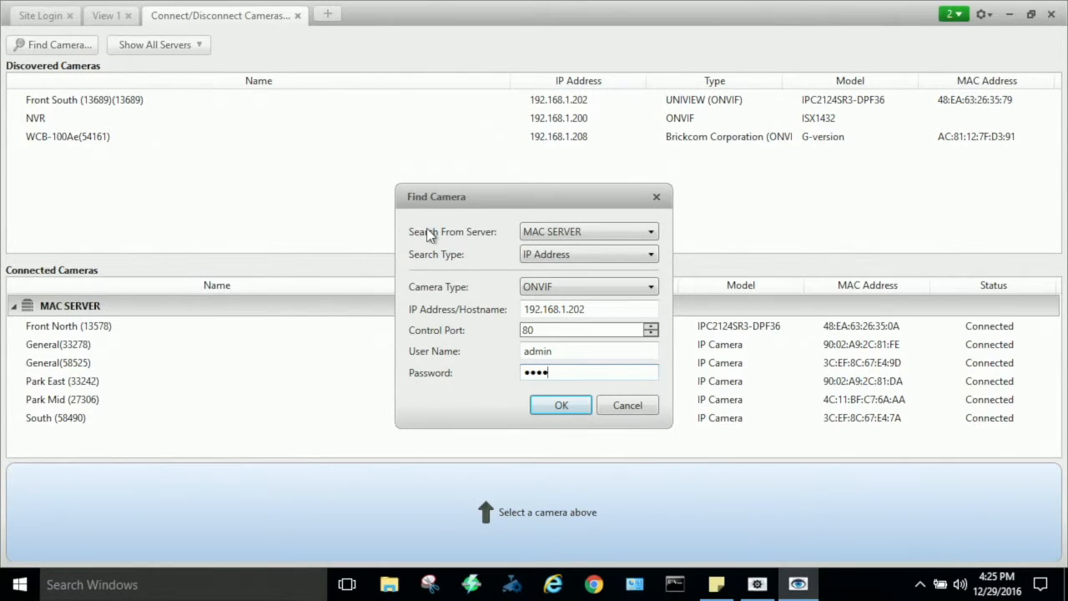
key(Return)
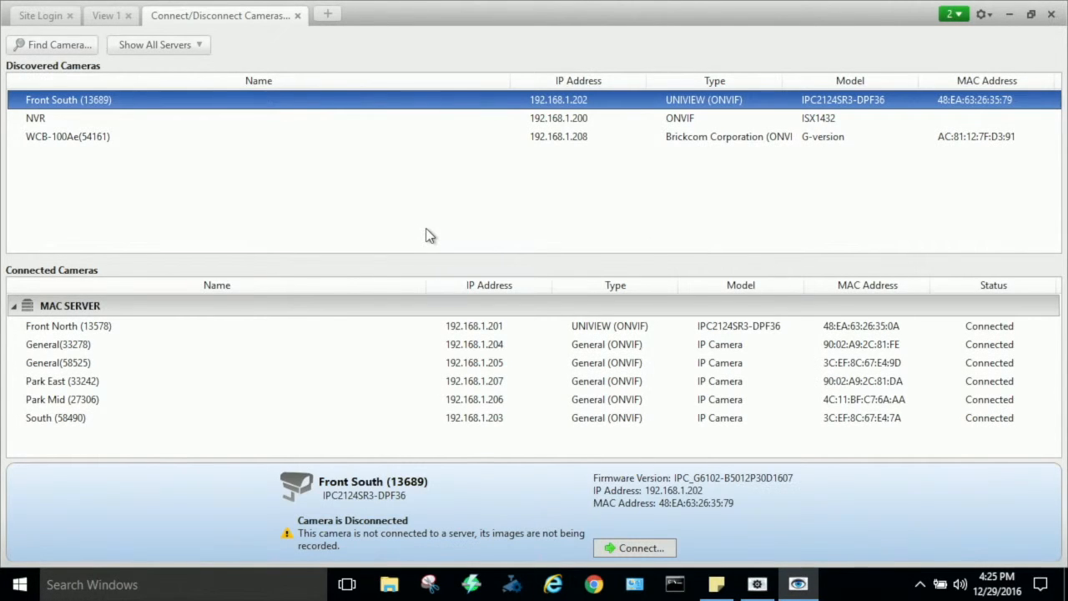
- Connect the discovered Front South camera to MAC SERVER, placing it in the My Cameras folder
click(648, 547)
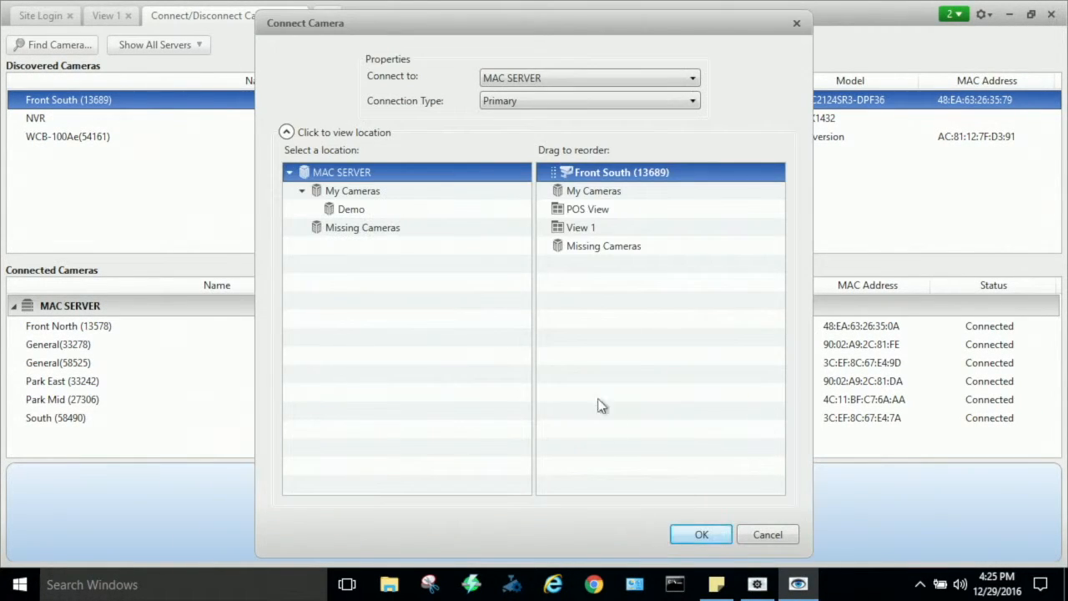
click(373, 191)
click(701, 535)
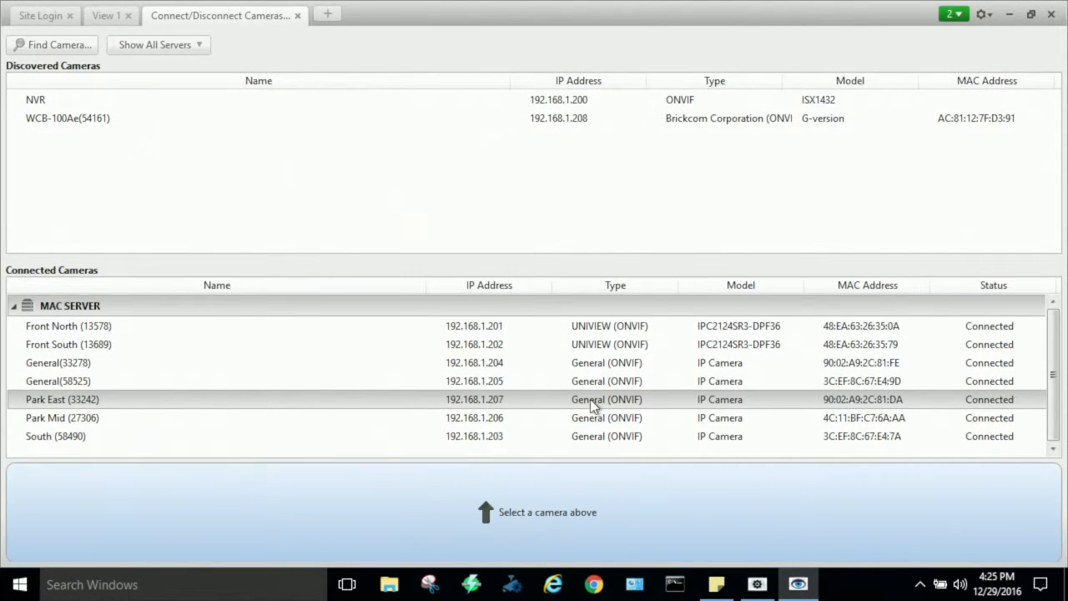
- Place Front South in the empty first-row tile of View 1, and move General(58525) to the third row and back
click(109, 18)
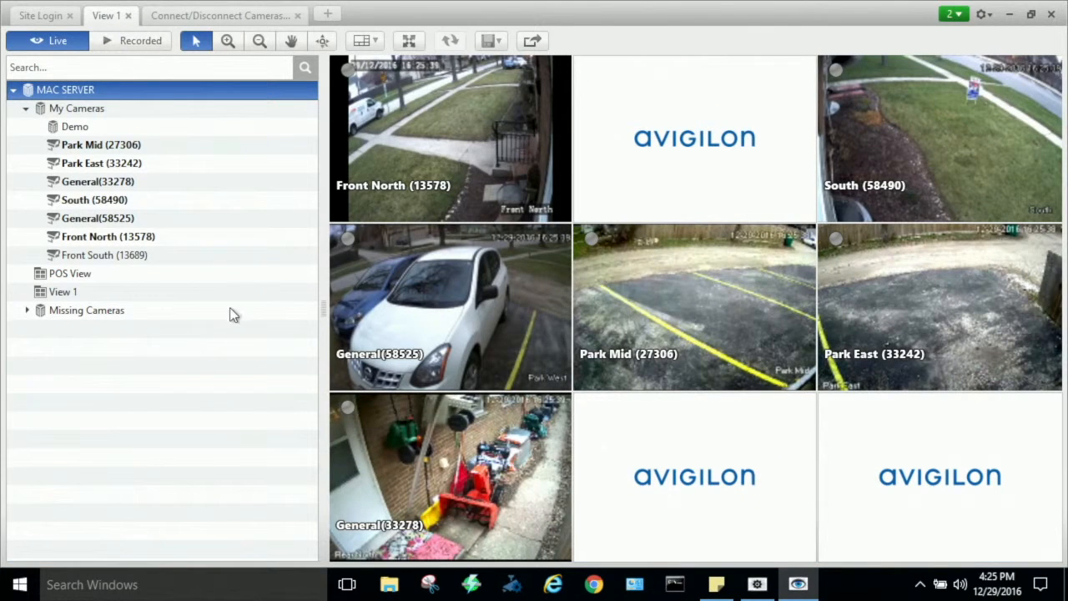
click(106, 259)
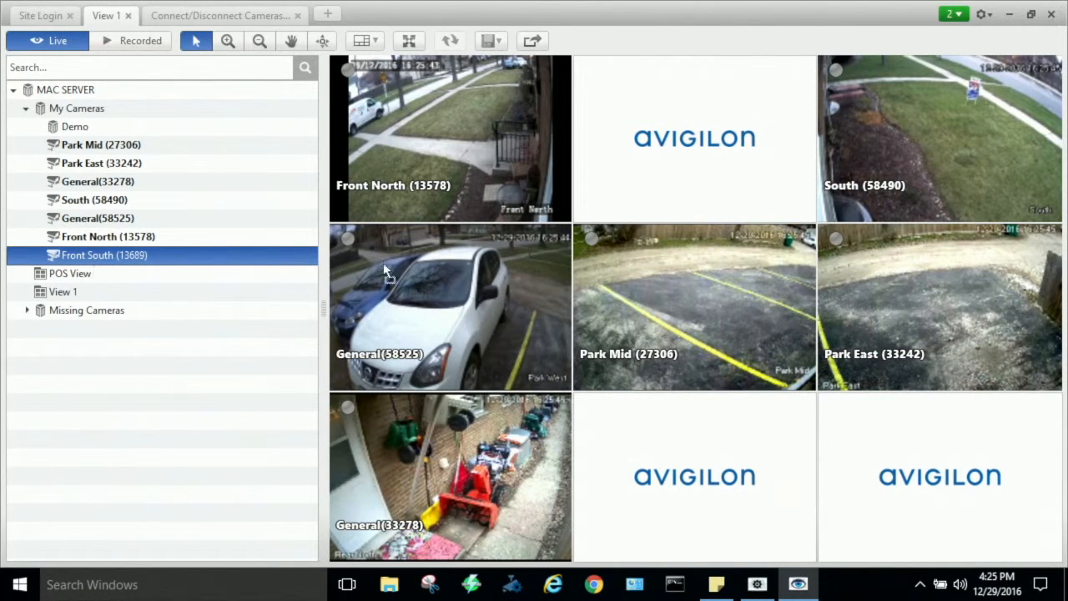
drag(338, 272, 685, 148)
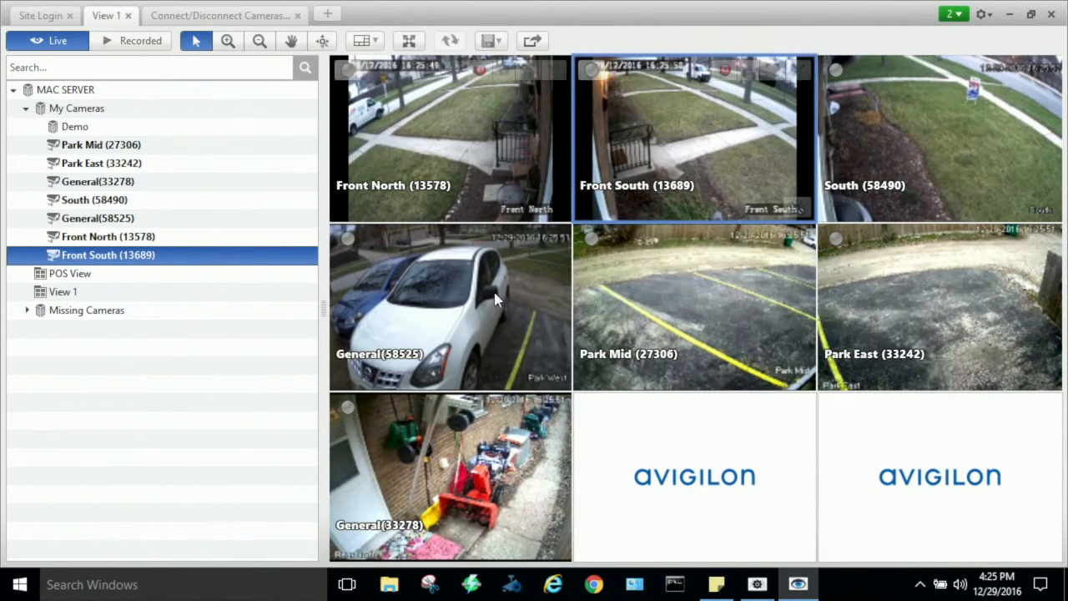
drag(513, 331, 618, 417)
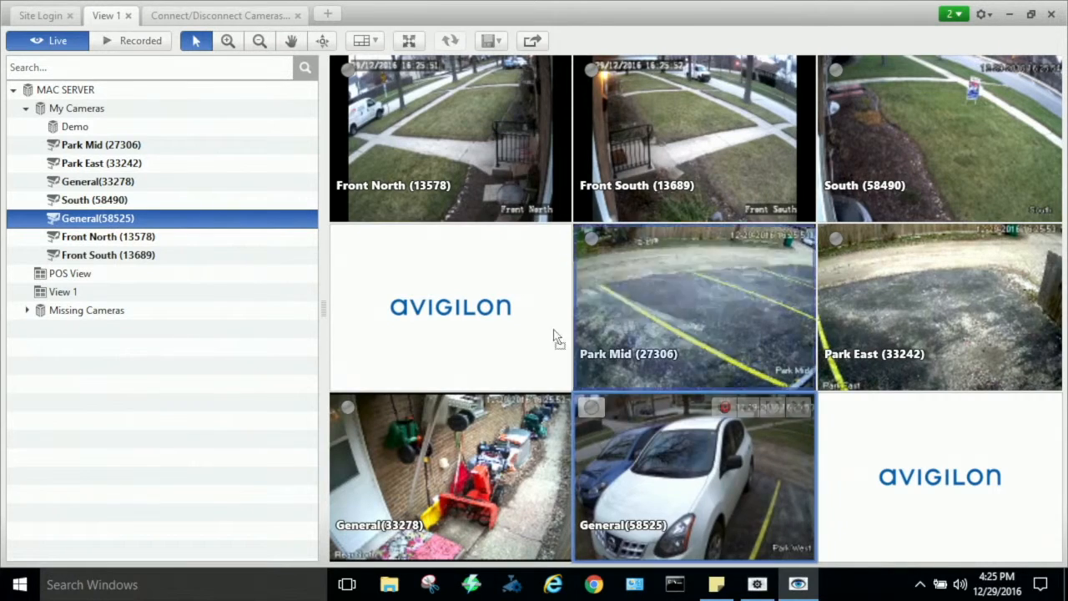
drag(573, 344, 519, 322)
- Save the camera layout as a new view named Home, ordered between My Cameras and POS View
click(496, 41)
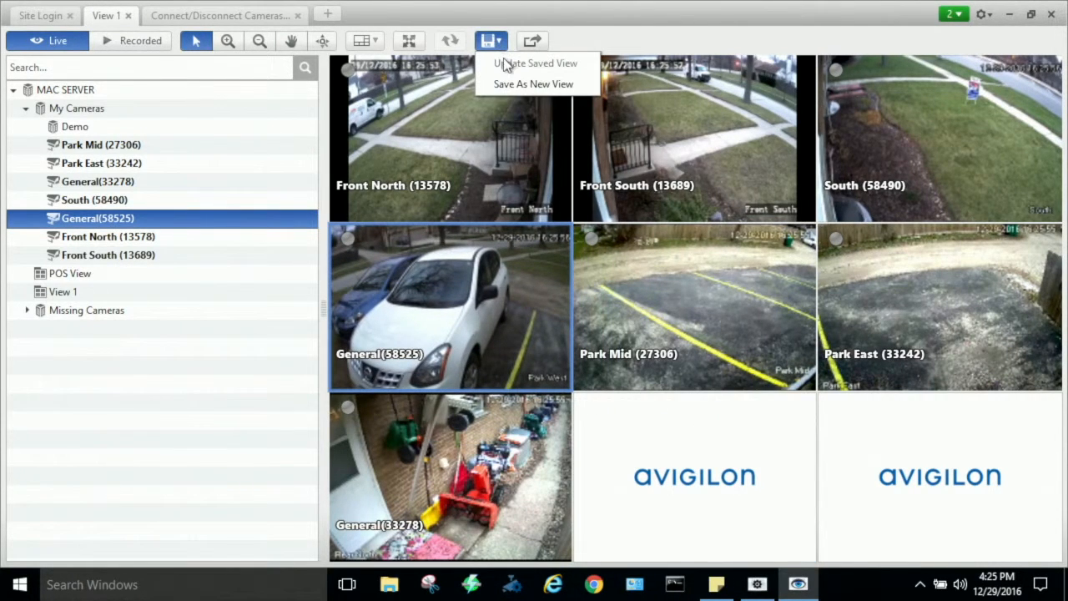
click(514, 86)
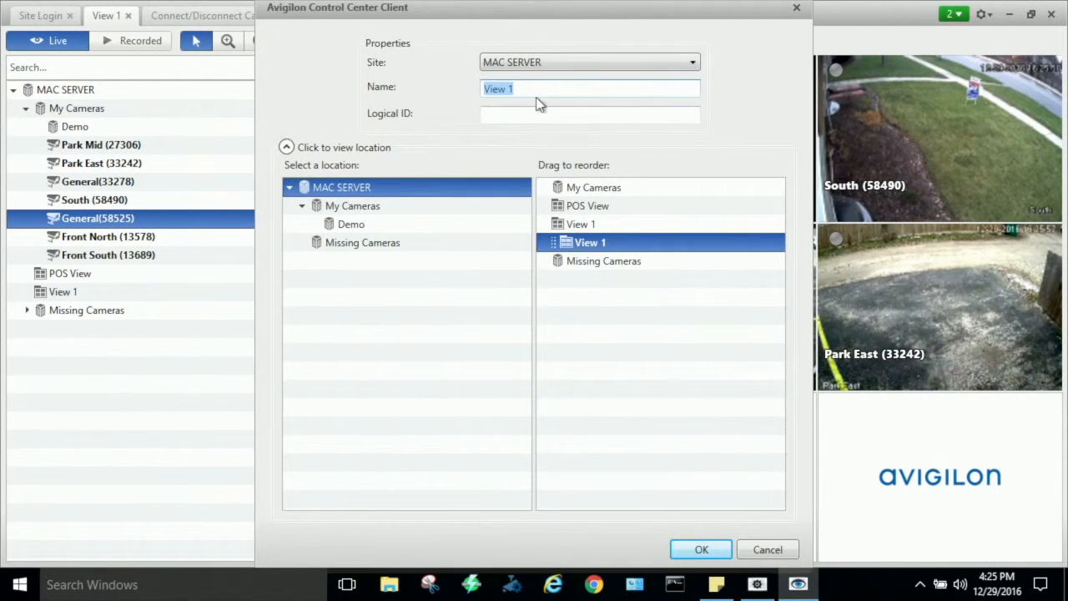
text(Home)
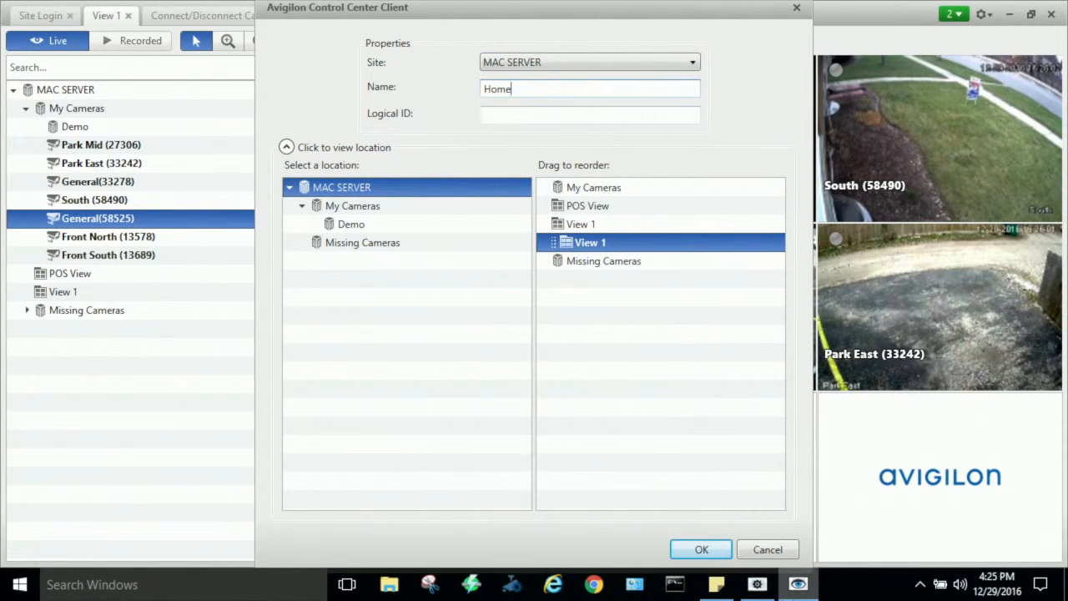
click(599, 190)
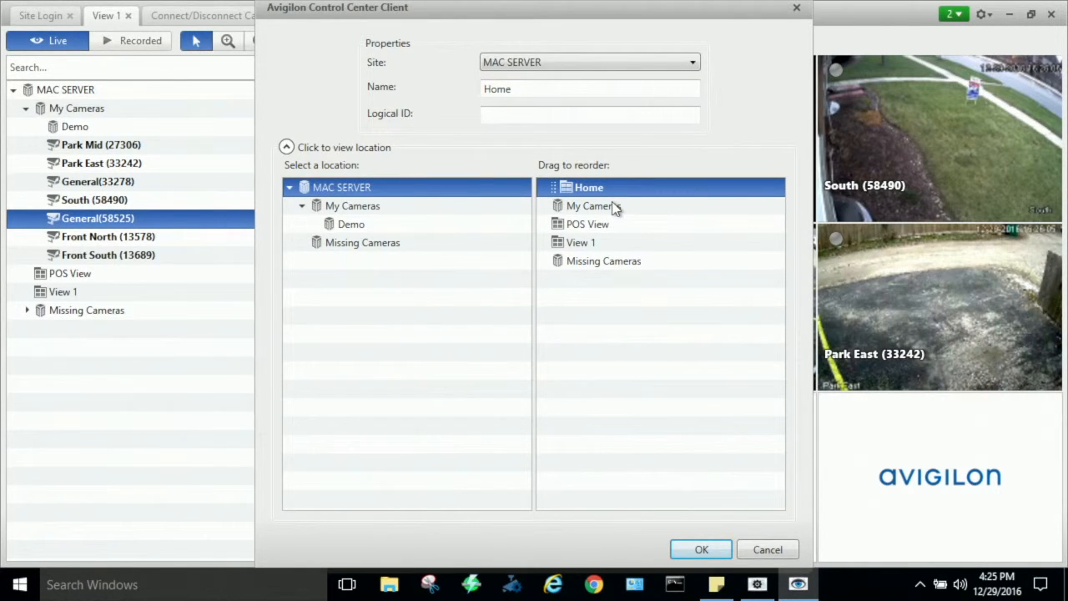
drag(615, 193, 641, 226)
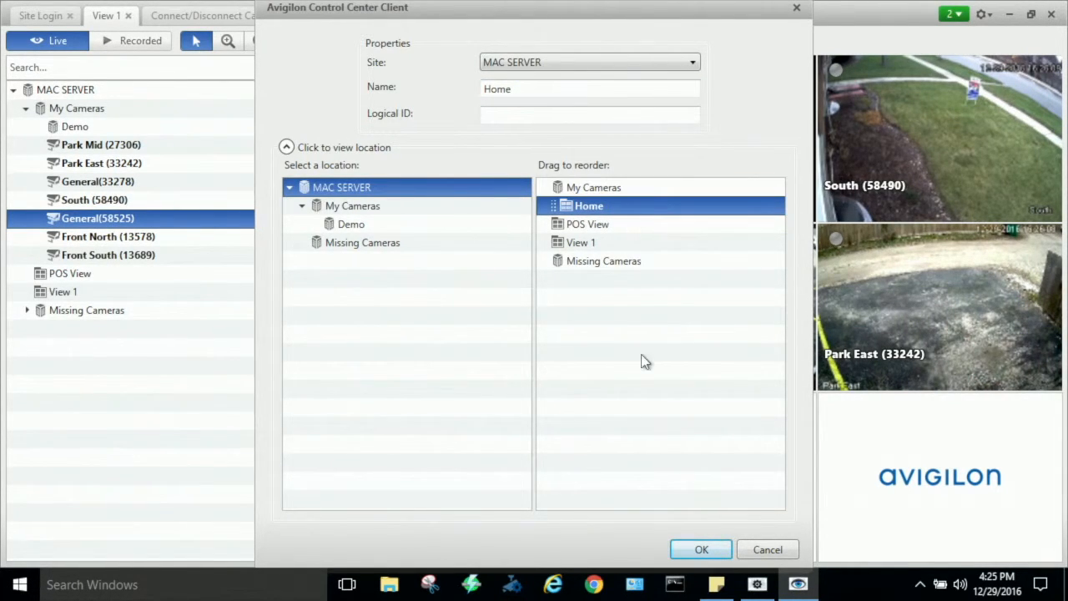
click(701, 550)
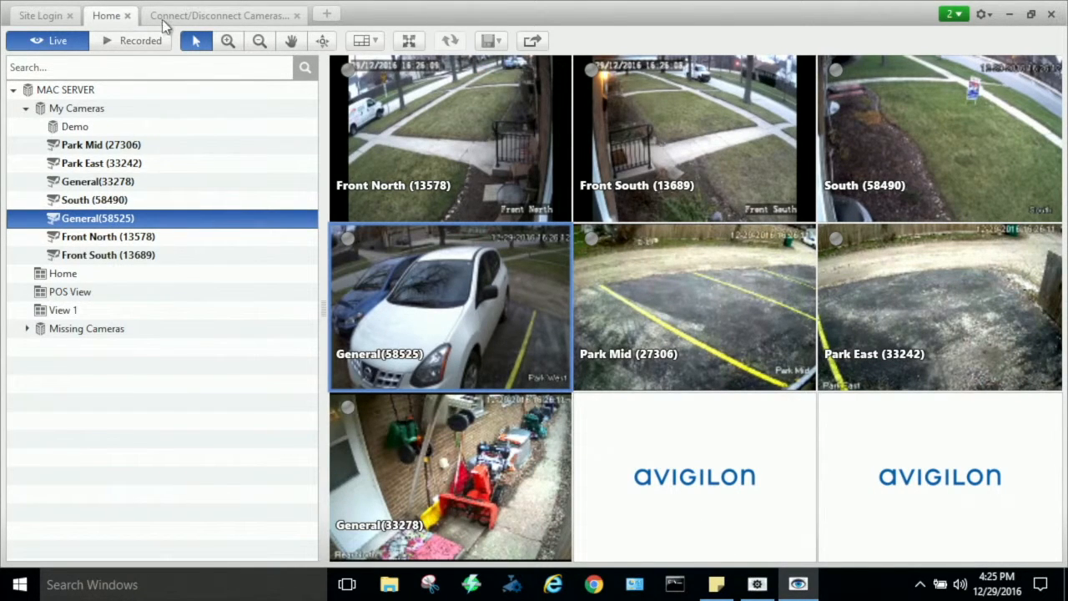
- Close the Home view, the camera connection page and the site login page
click(82, 275)
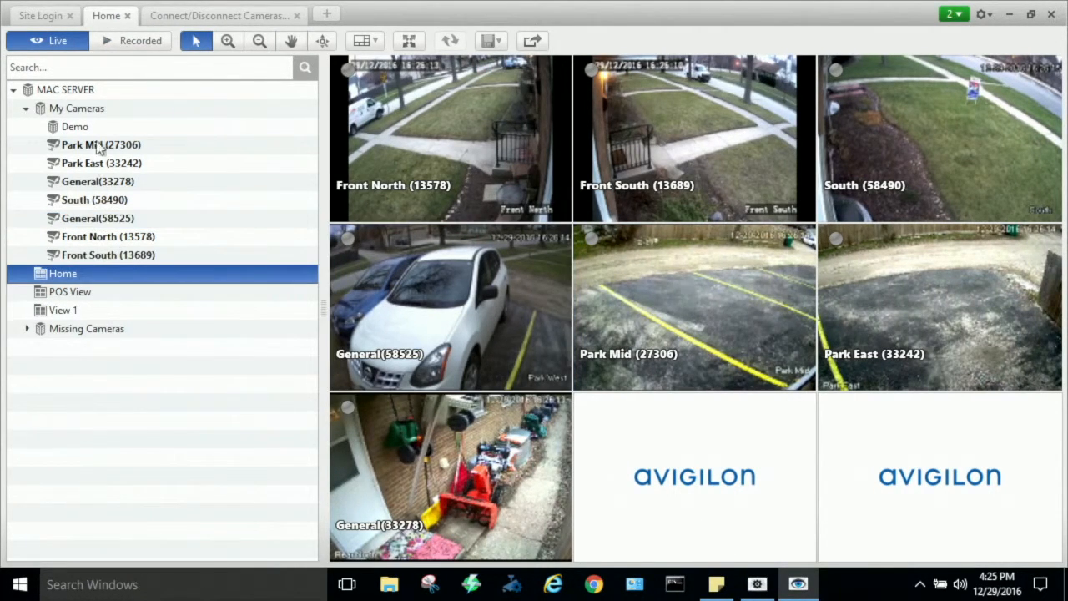
click(128, 16)
click(239, 16)
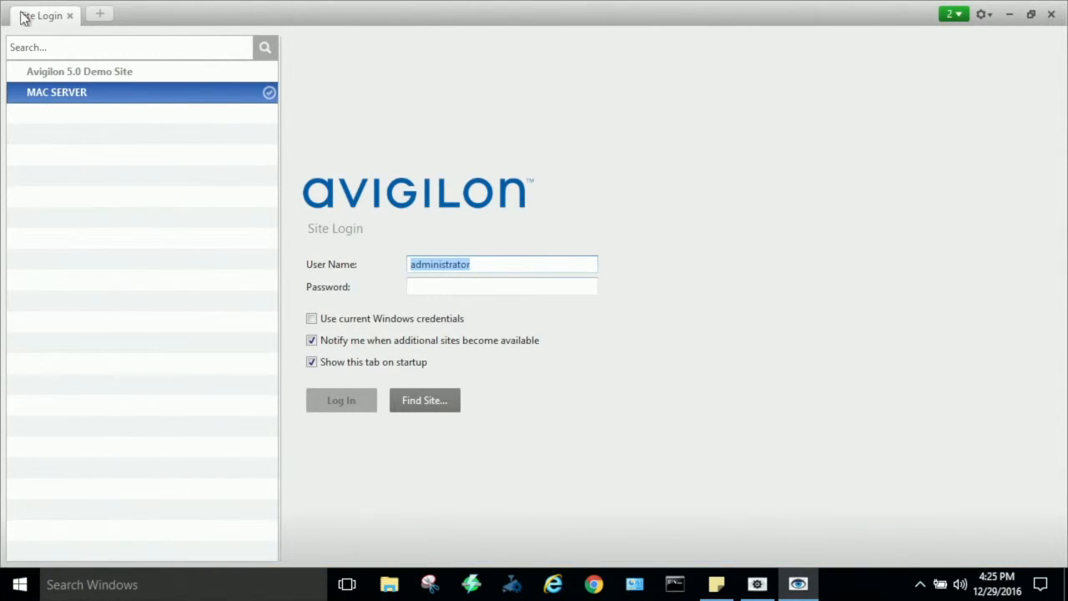
click(70, 16)
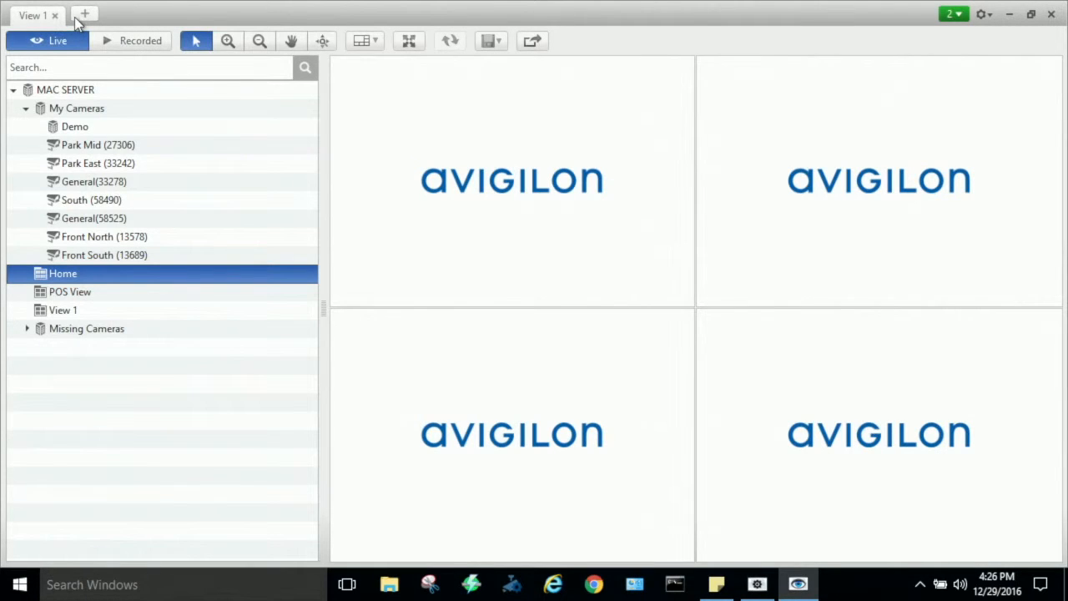
- Create a new video view and open the saved Home view of MAC SERVER
click(85, 15)
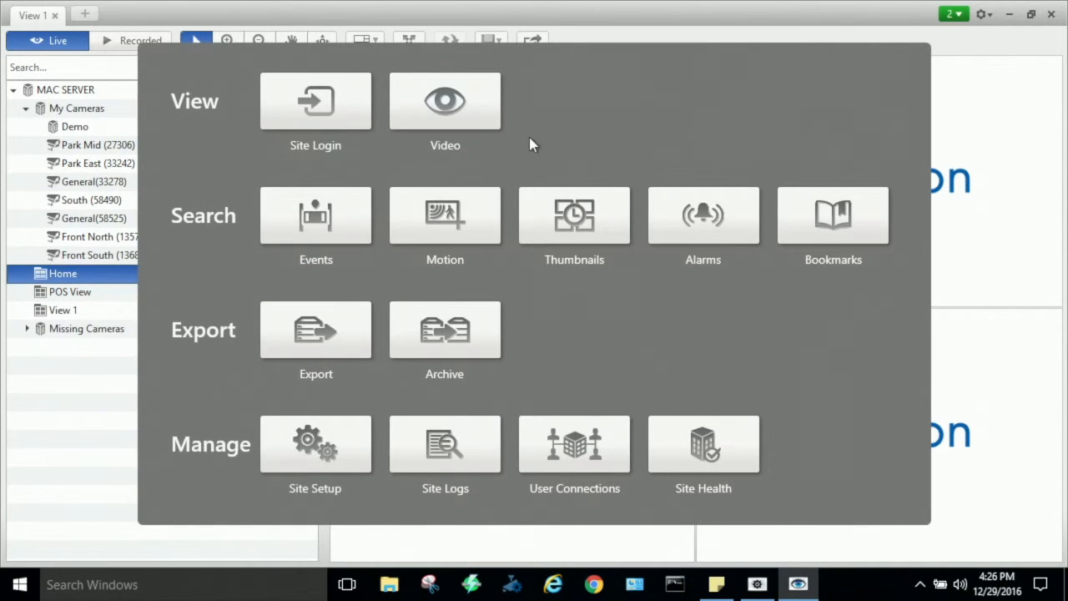
click(447, 103)
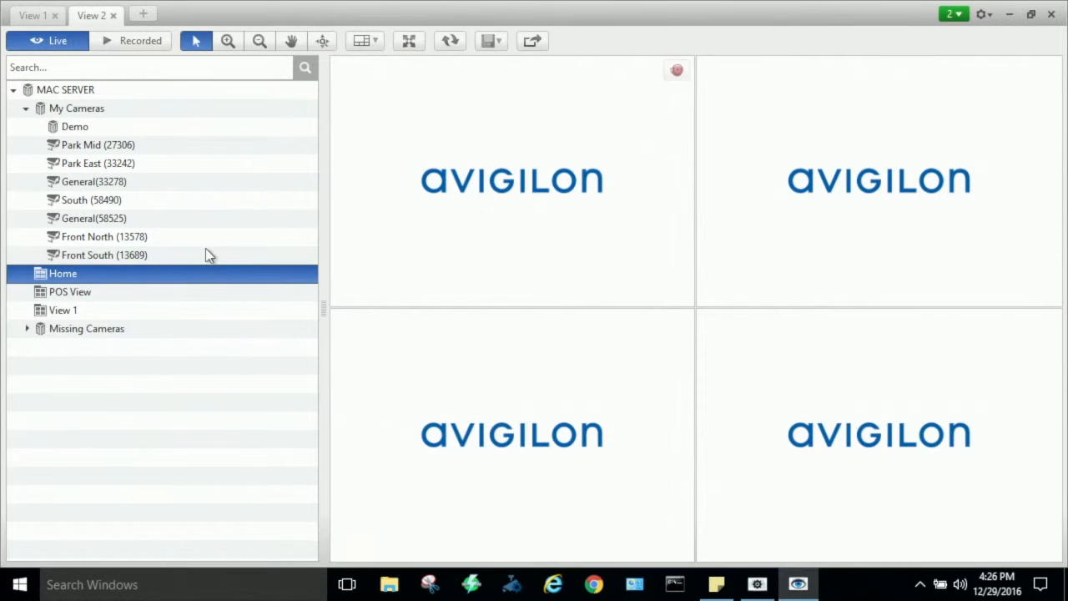
double_click(60, 274)
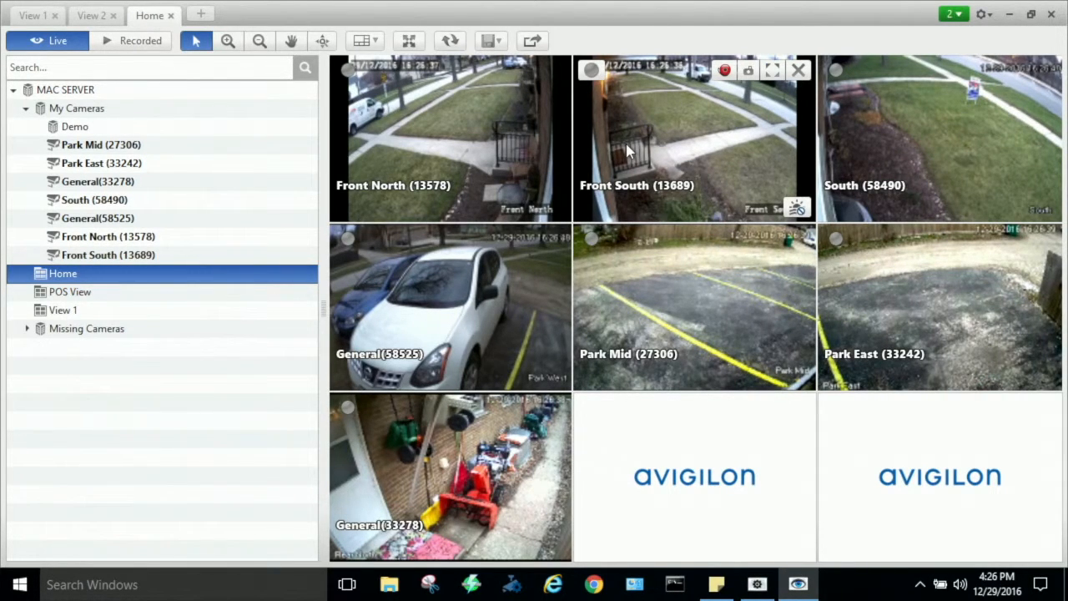
- Zoom and pan the Front South image onto the porch railing, and add a second Front South feed to the third row's middle tile
scroll(624, 146, up, 6)
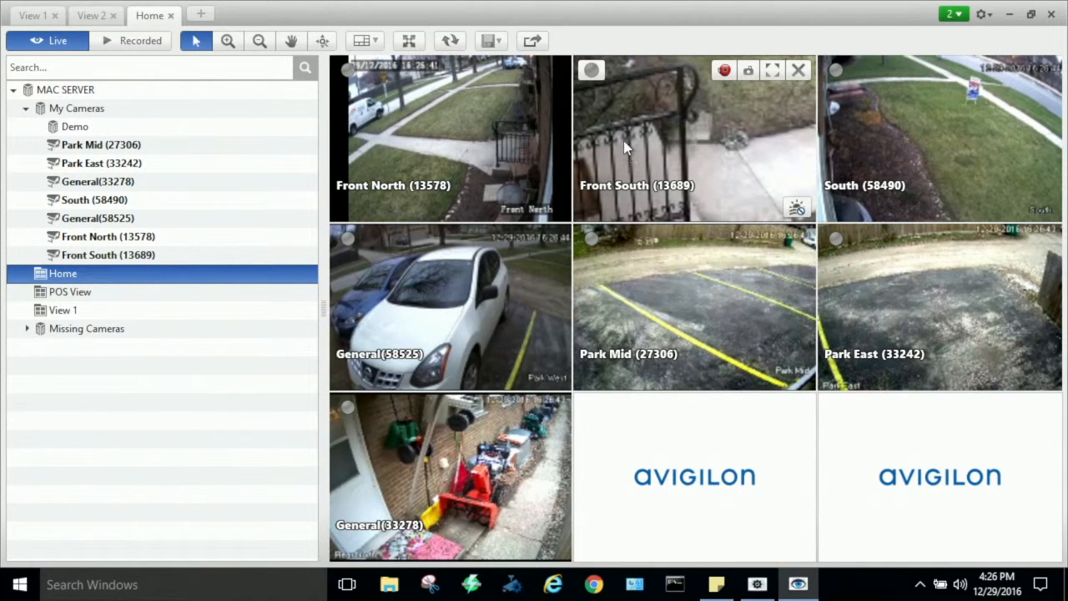
scroll(648, 149, down, 5)
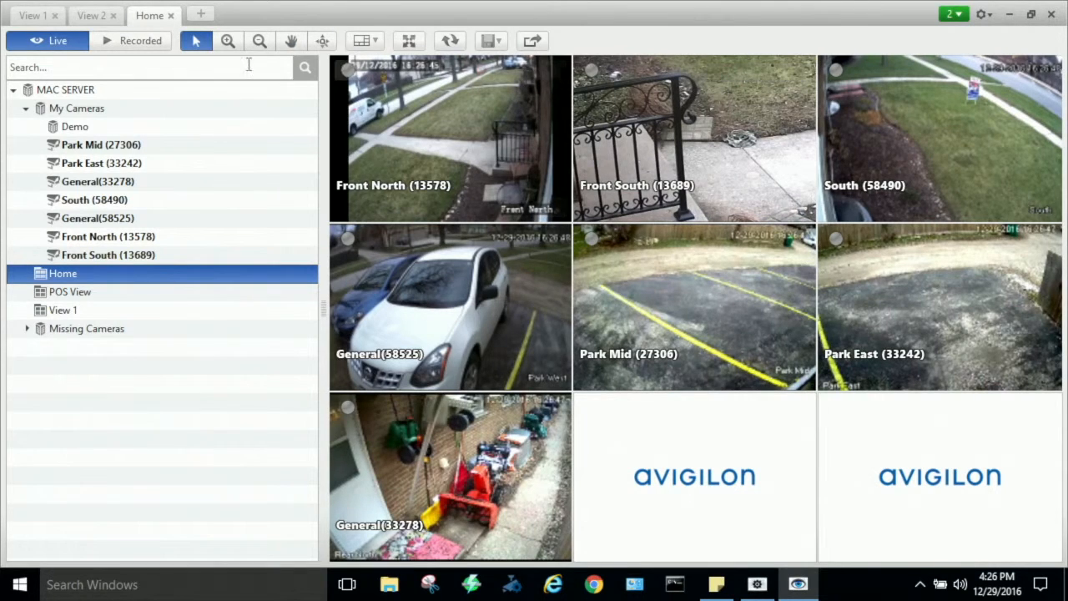
click(292, 40)
drag(670, 178, 772, 174)
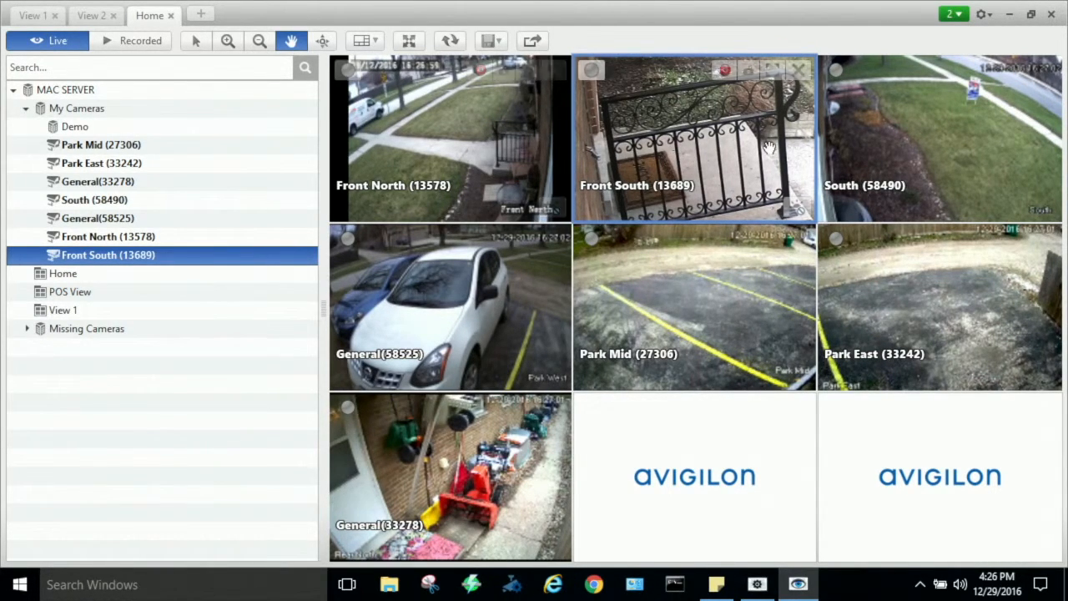
scroll(697, 159, down, 2)
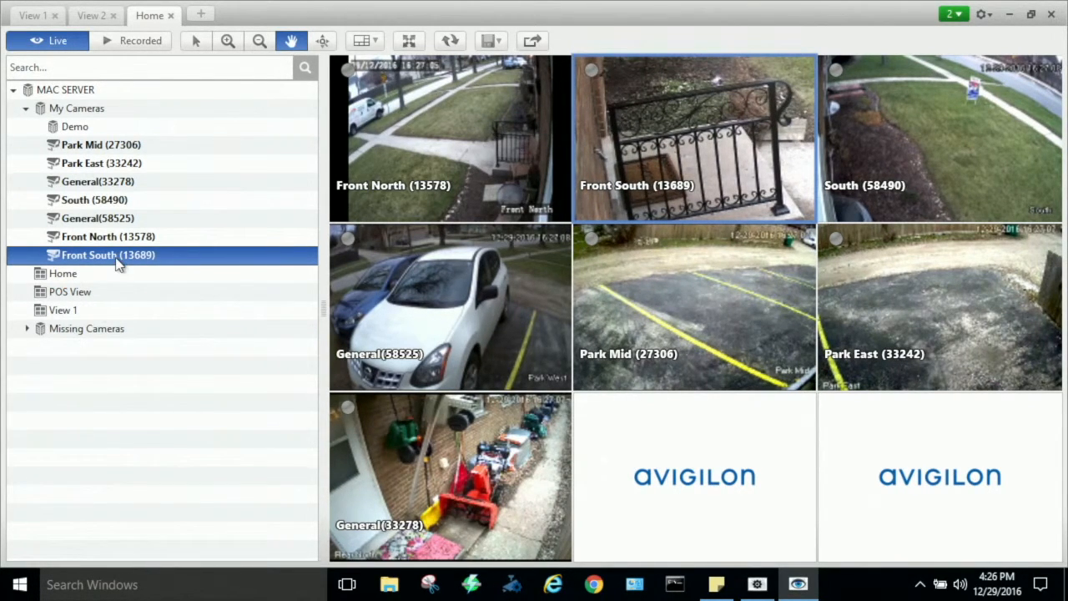
drag(117, 263, 687, 525)
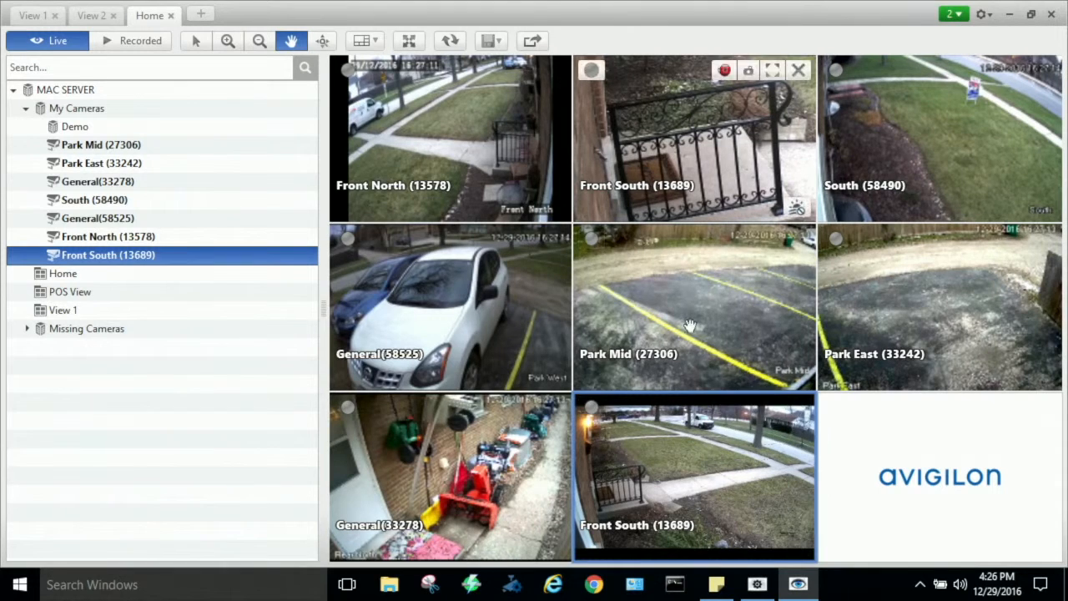
- Update the saved Home view with the current camera layout
click(491, 40)
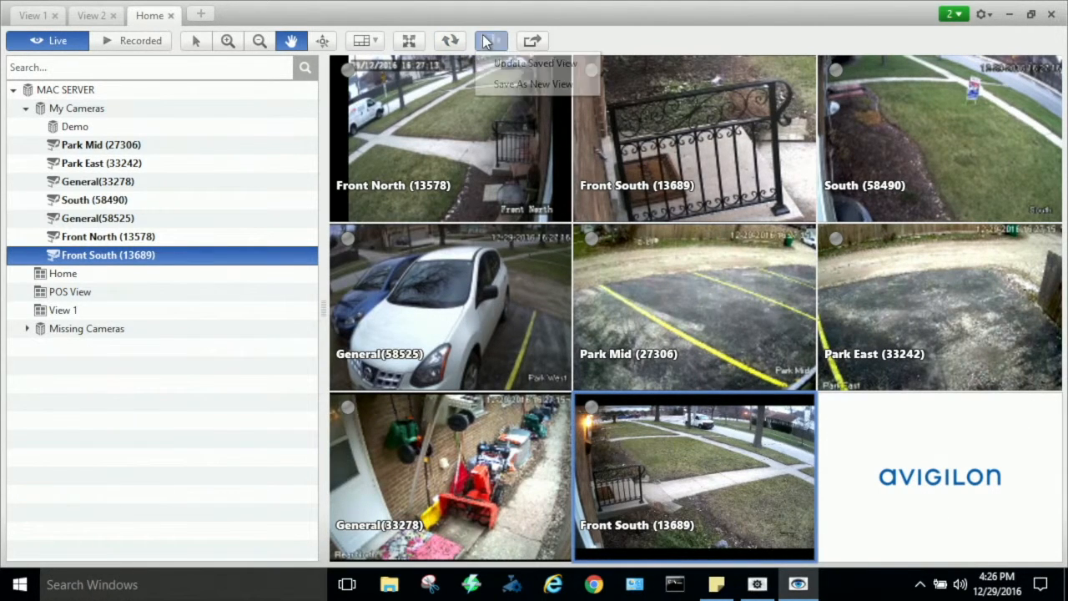
click(516, 63)
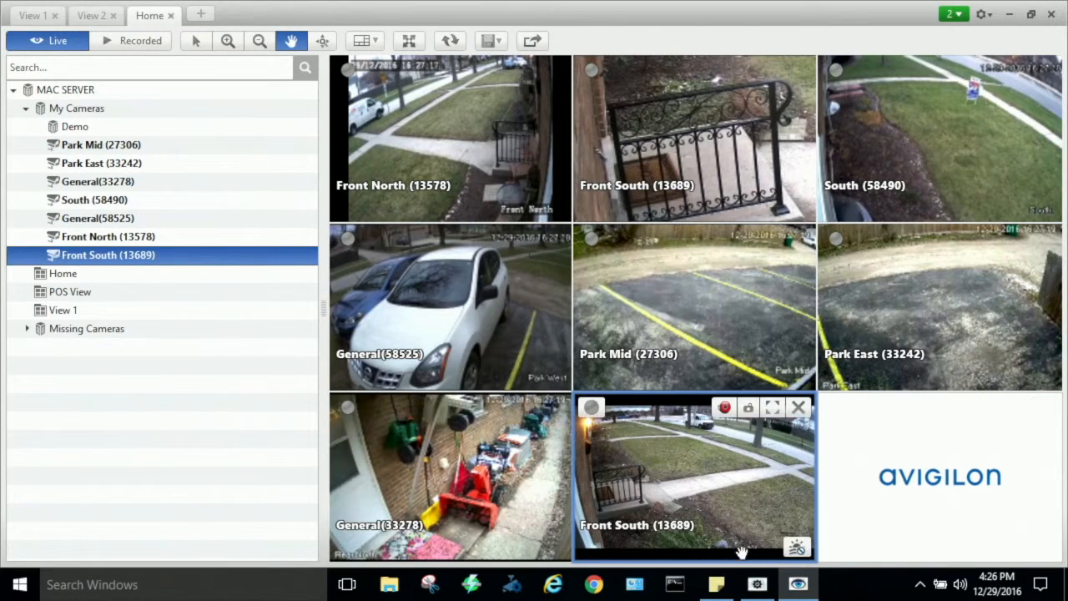
- Zoom in on the red snow blower in the General(33278) live feed and examine its detail
click(498, 459)
scroll(506, 496, up, 3)
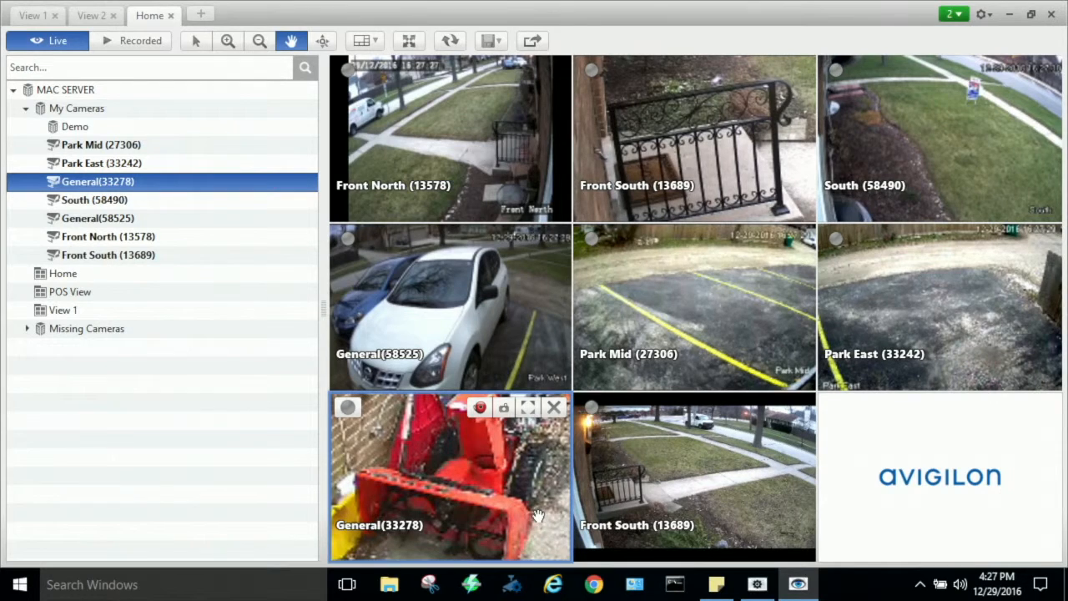
scroll(535, 516, up, 2)
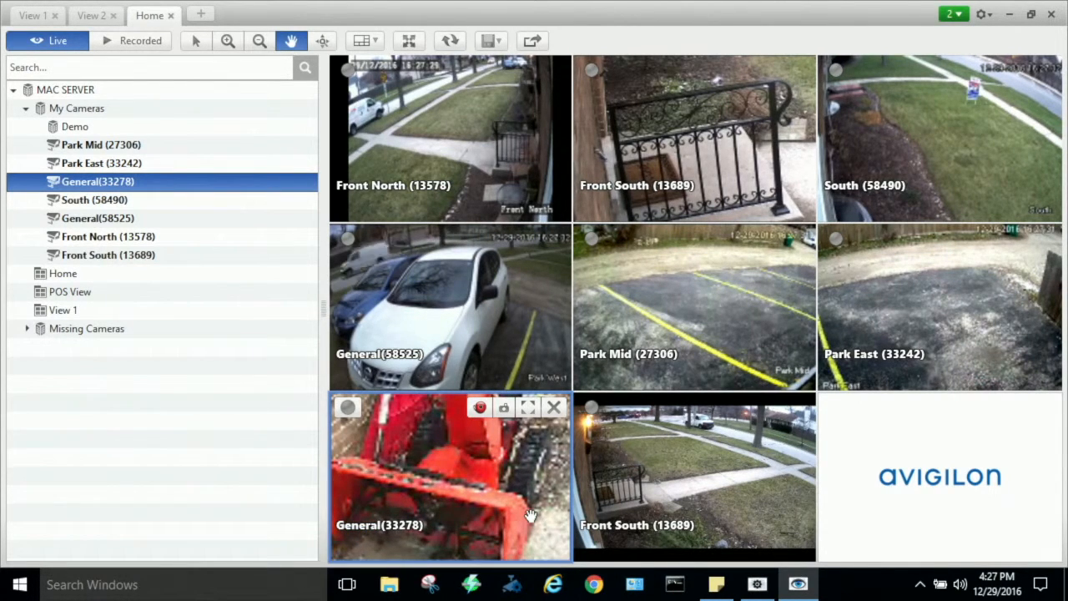
scroll(528, 511, down, 2)
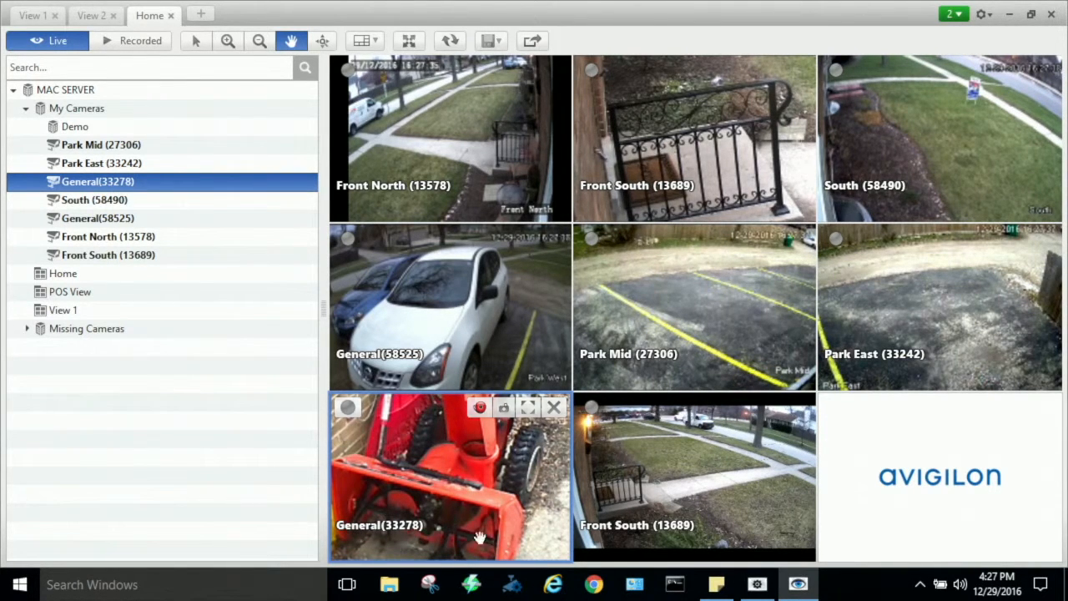
- Open the camera setup of General(33278) and rename the camera as Back Door (33278)
right_click(410, 484)
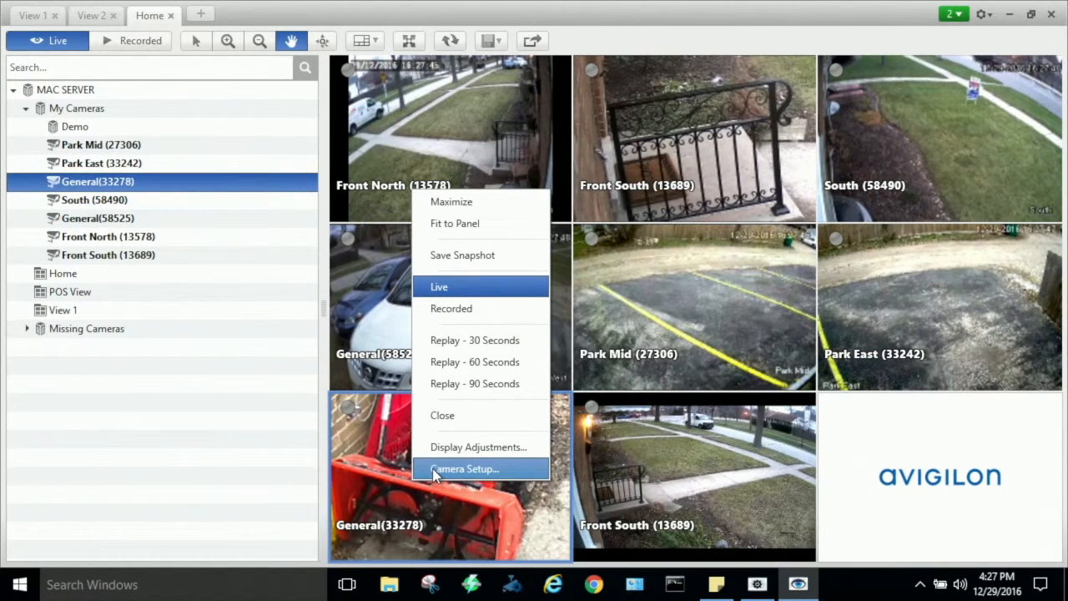
click(433, 471)
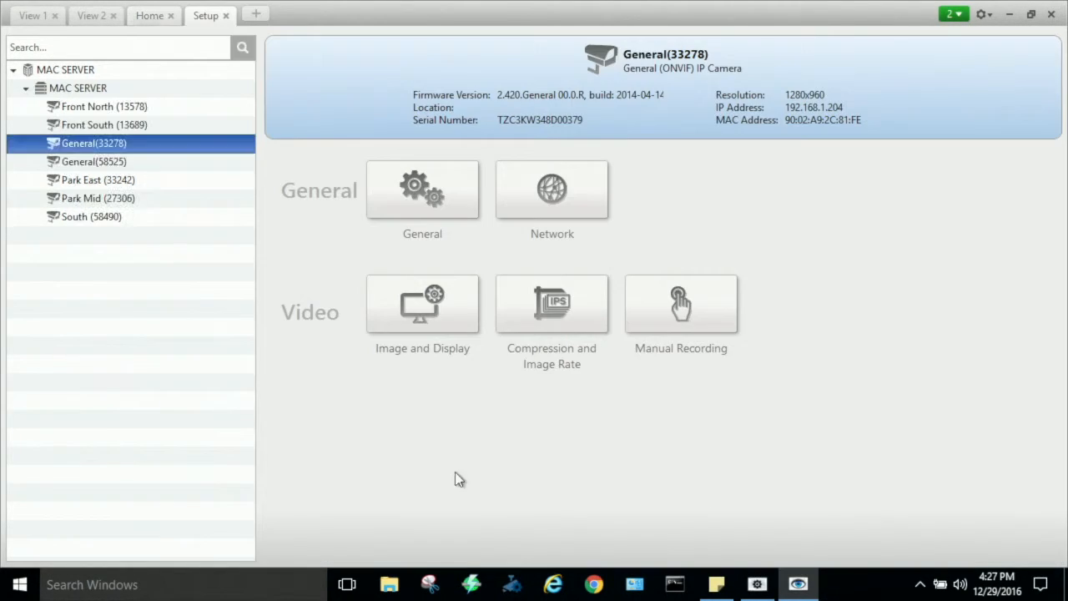
click(420, 197)
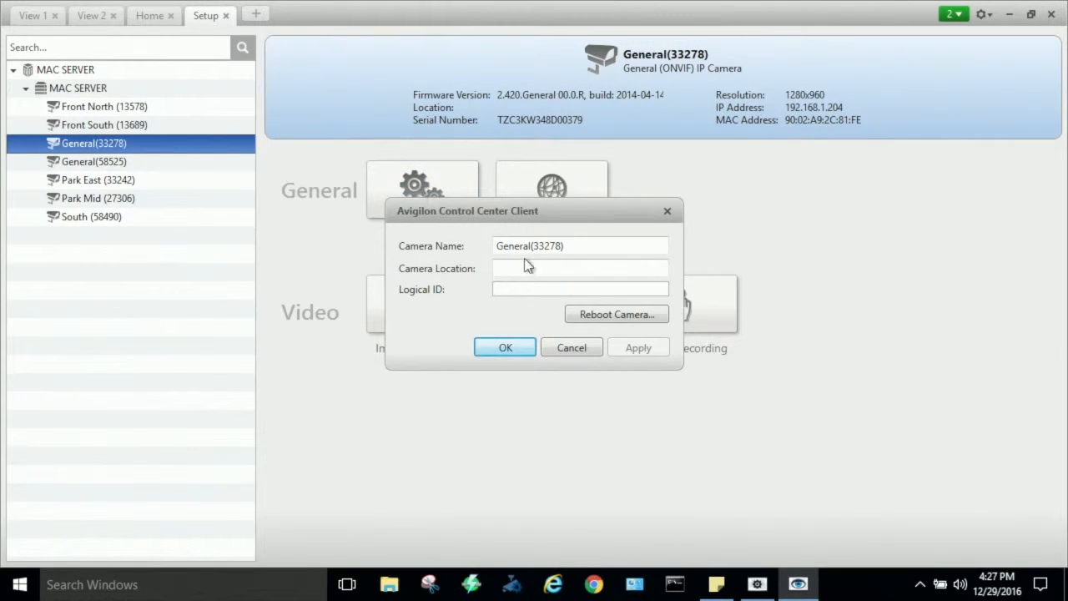
drag(531, 250, 451, 252)
key(BackSpace)
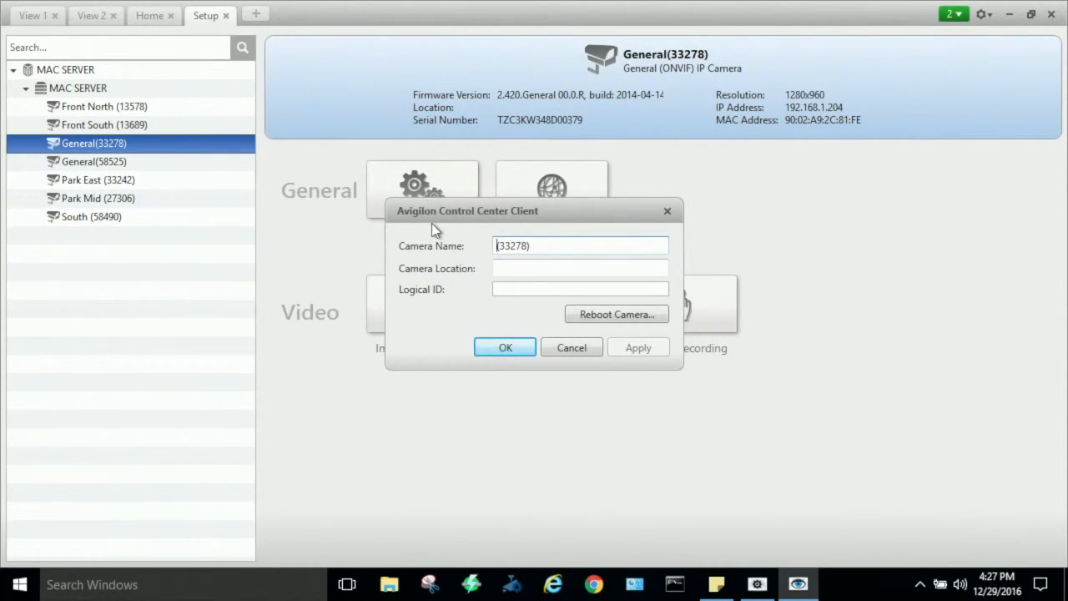
text(Back Door)
click(520, 345)
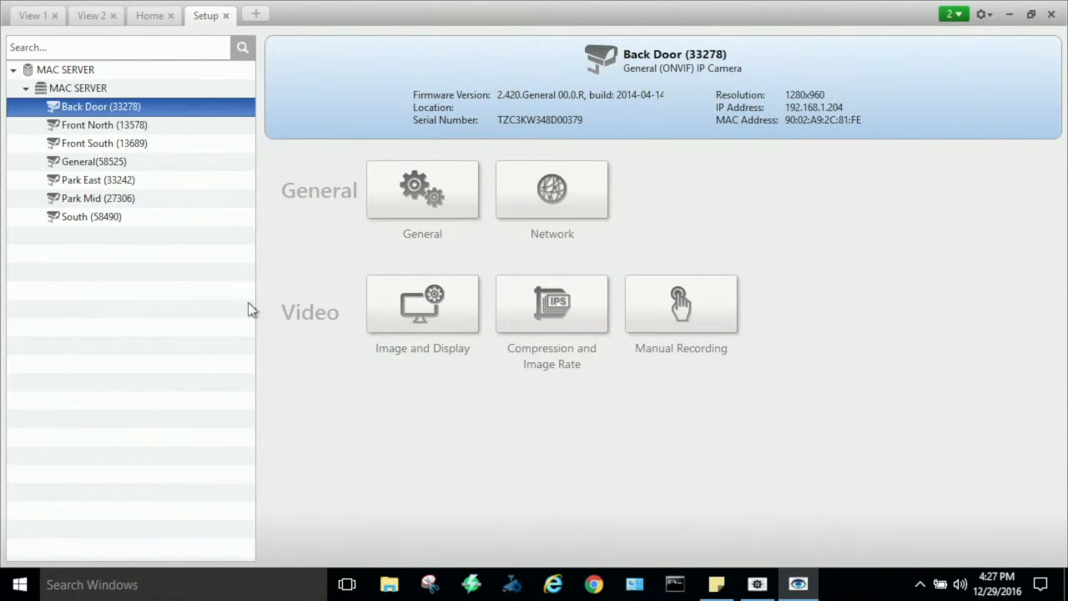
- Review the Back Door camera's network, image and display, and compression and image rate settings, closing each without changes
click(549, 219)
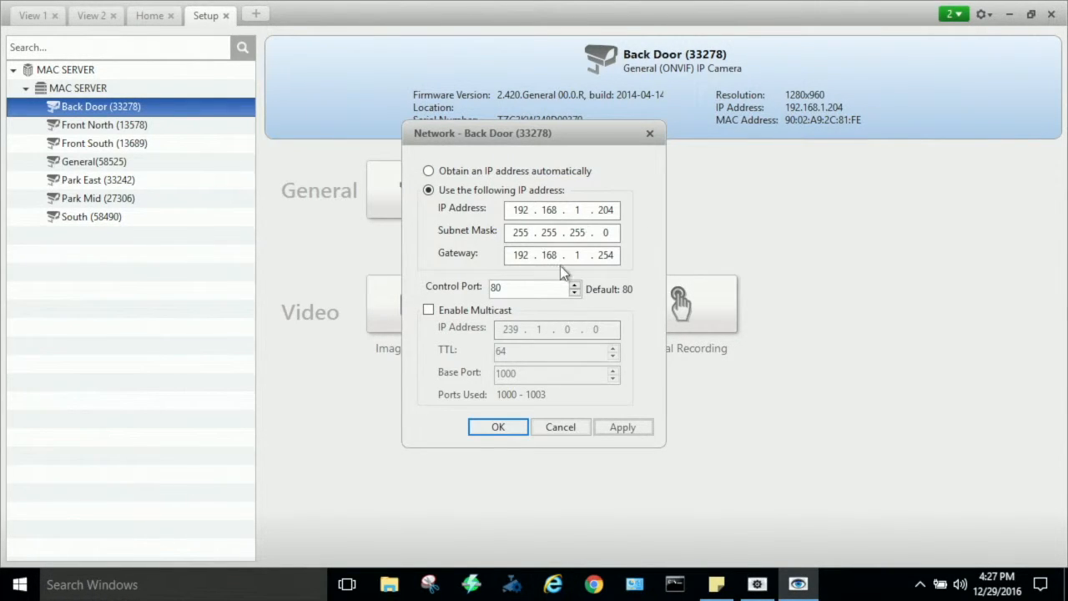
click(574, 428)
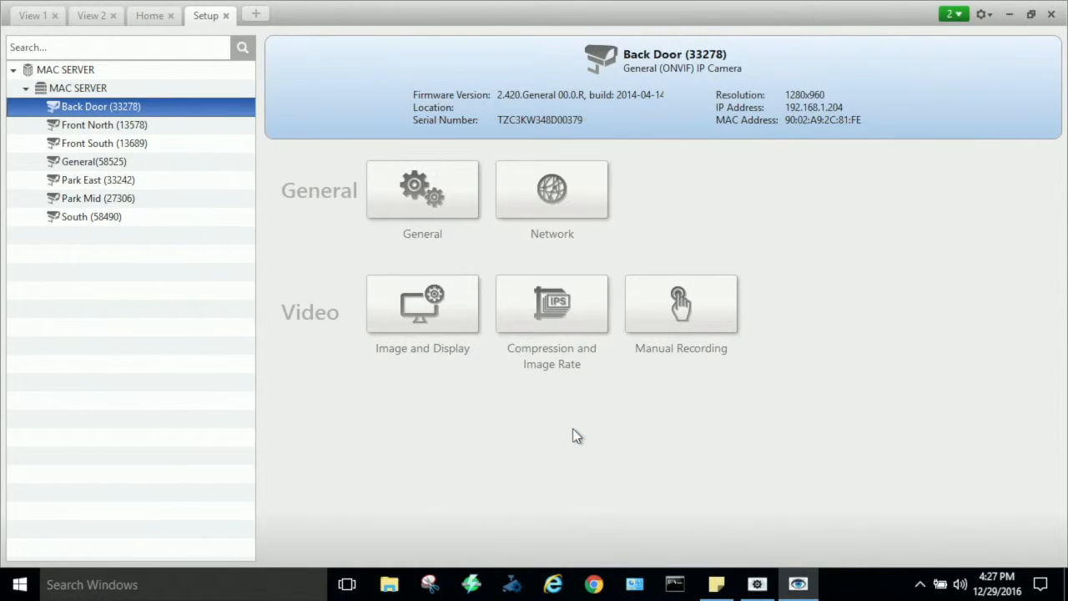
click(421, 313)
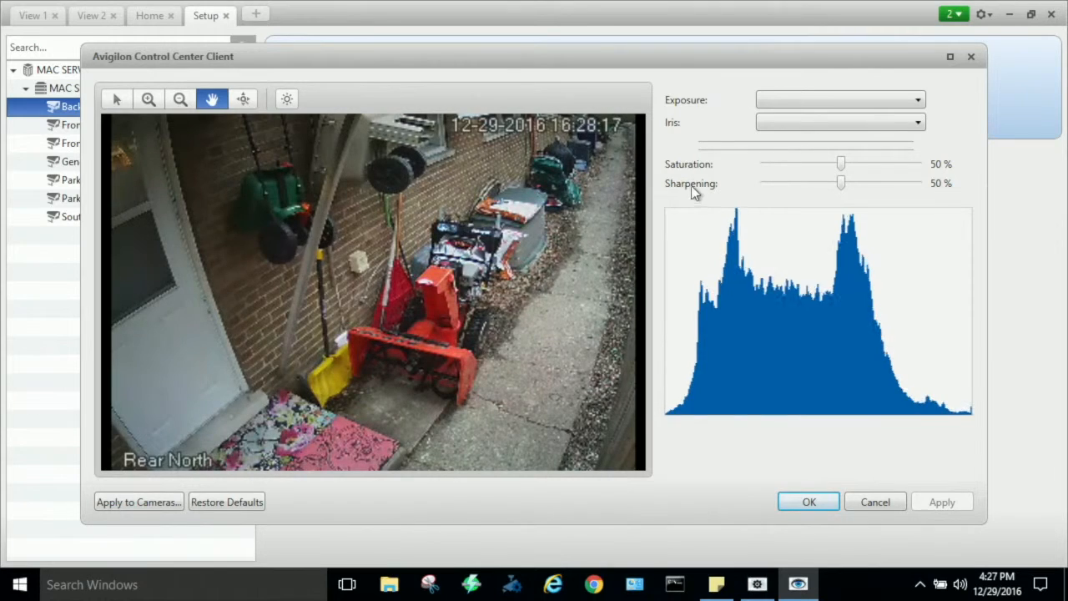
click(875, 504)
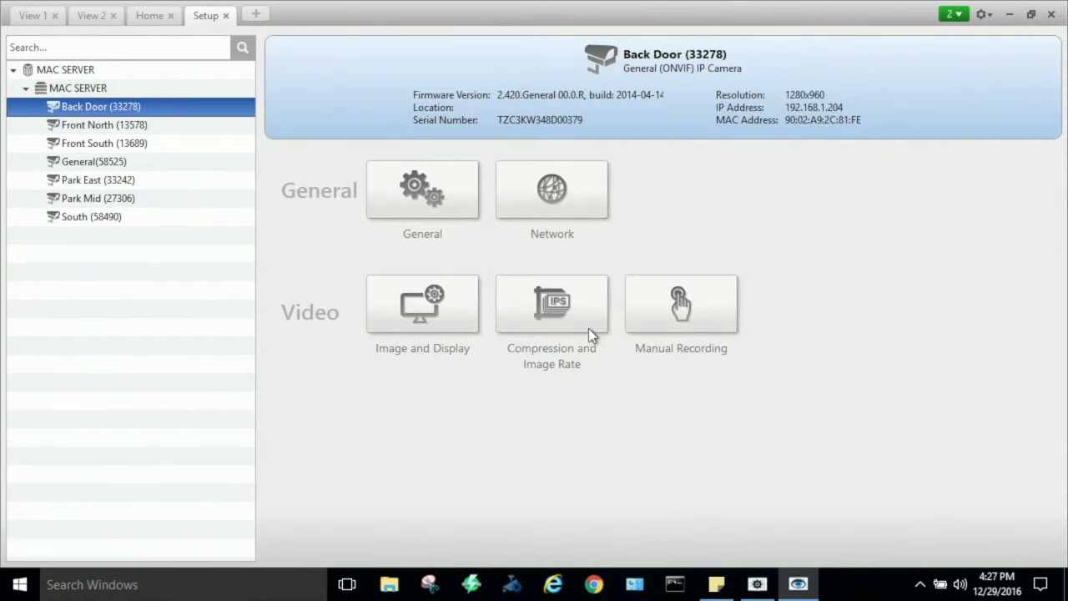
click(577, 319)
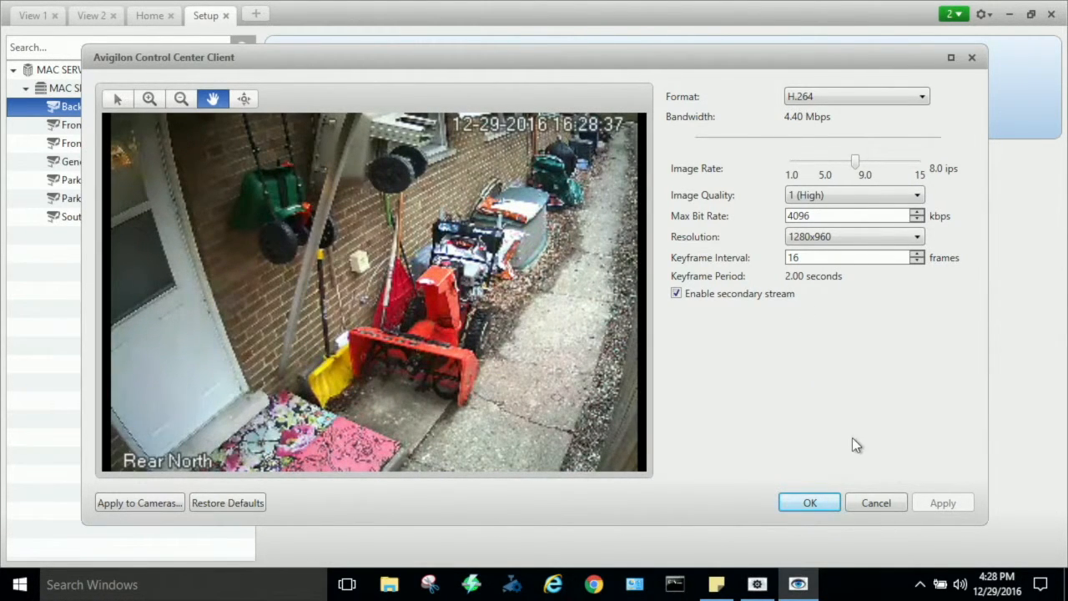
click(874, 501)
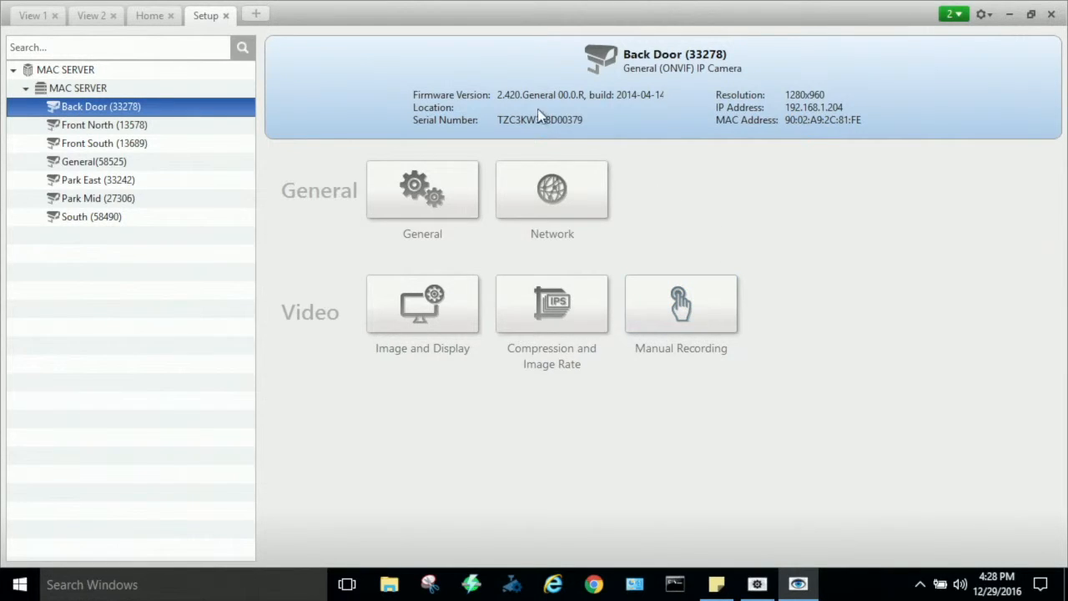
- Return to the Home view and zoom the Back Door feed out to its full image
click(154, 20)
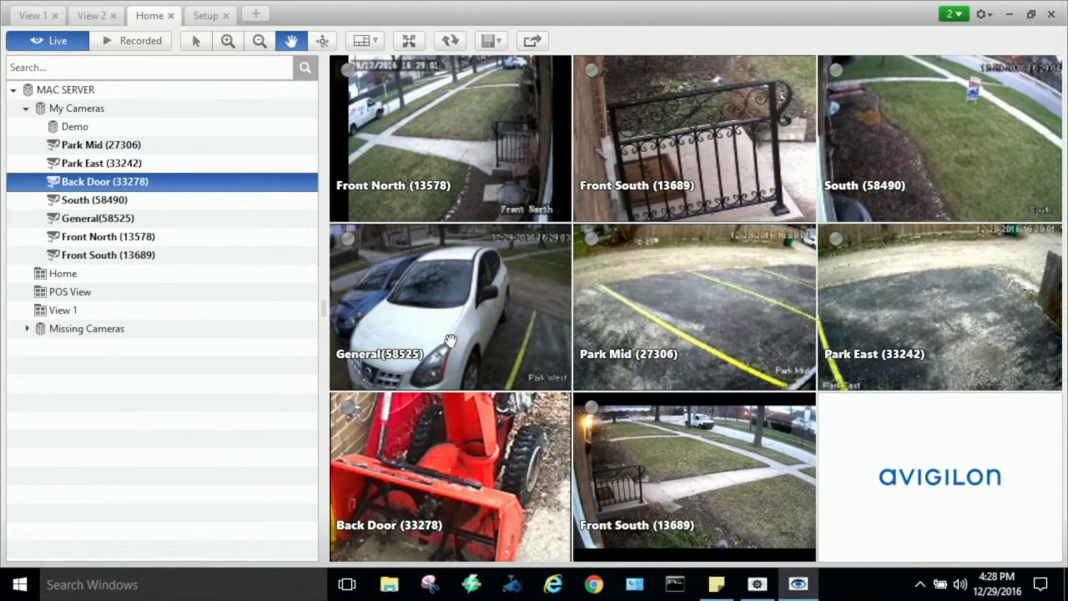
scroll(501, 484, down, 5)
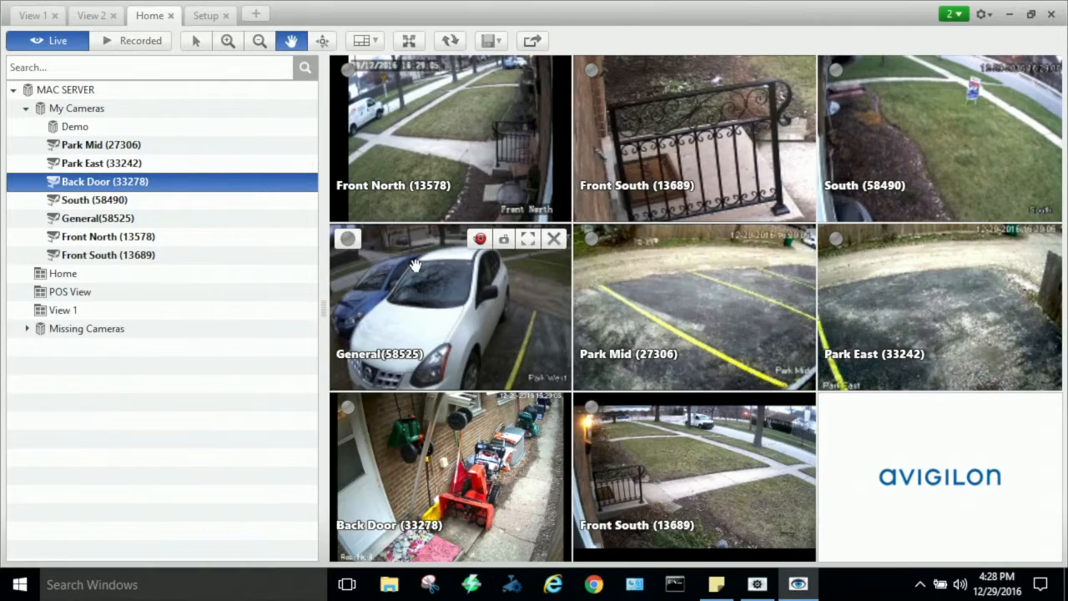
- Maximize the Front North feed, inspect the parked van and the sidewalk in close-up, and zoom out to the full image
click(468, 160)
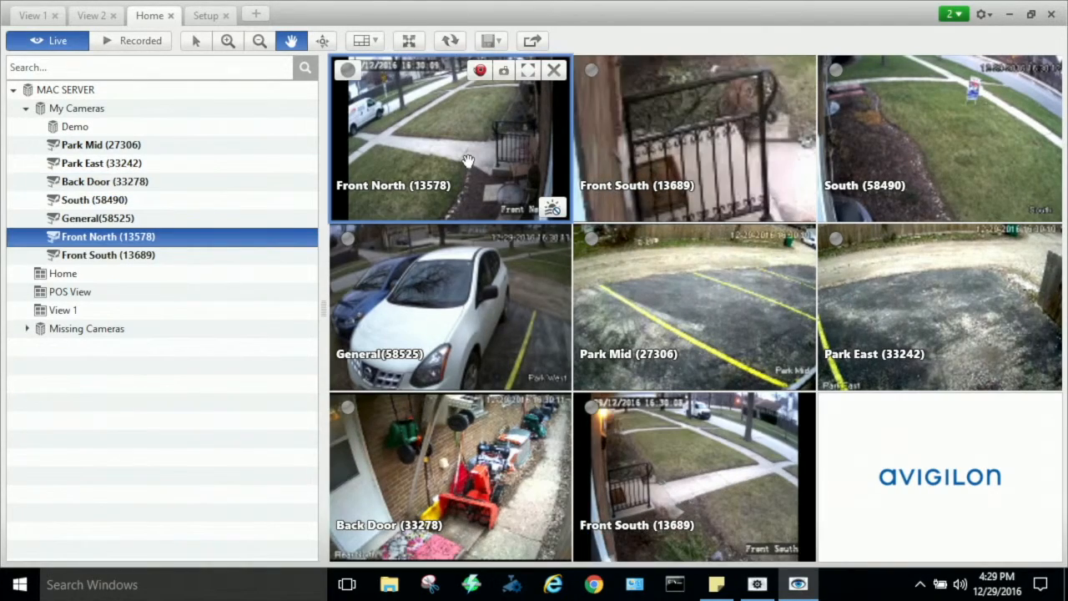
double_click(468, 161)
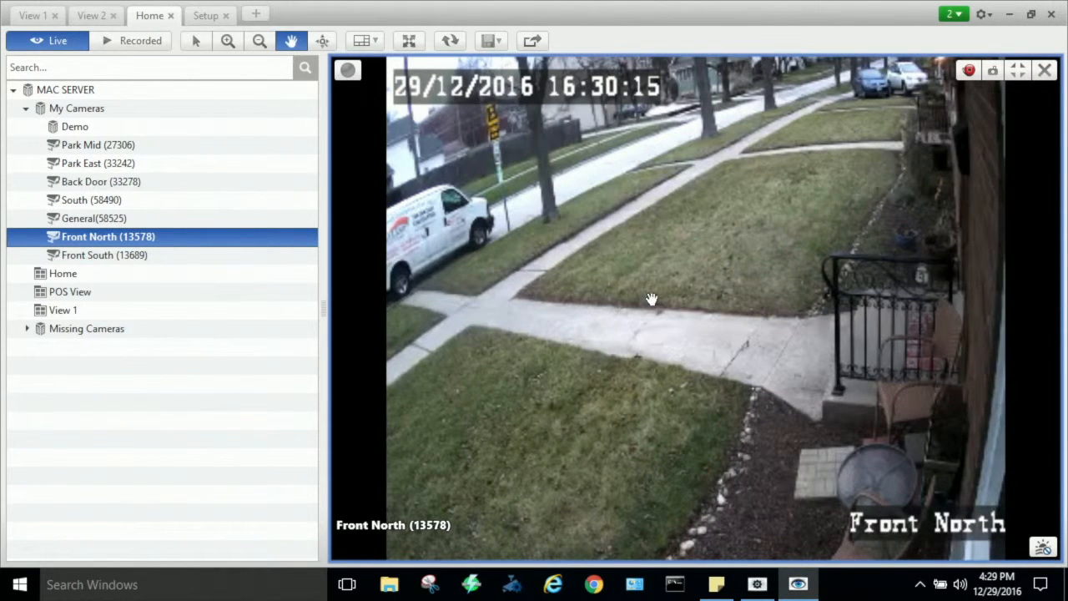
scroll(543, 268, up, 3)
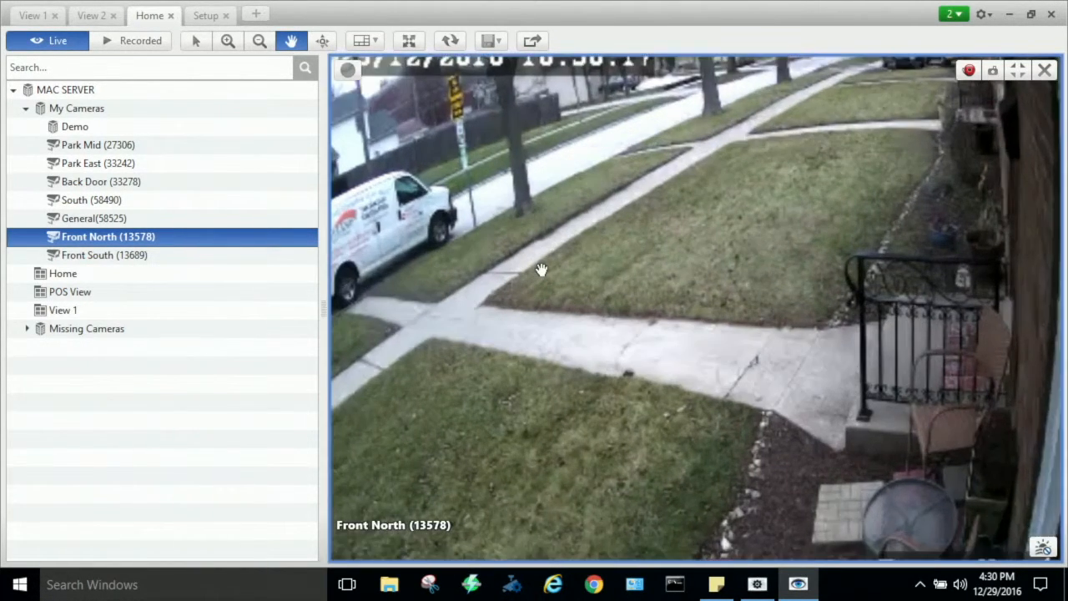
scroll(545, 262, up, 2)
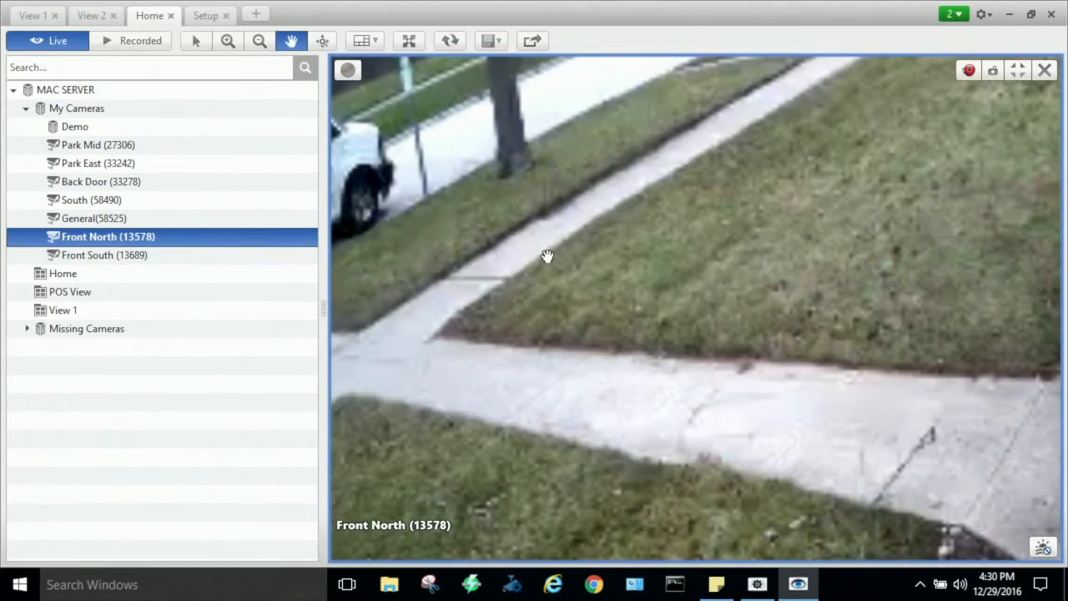
scroll(547, 256, down, 1)
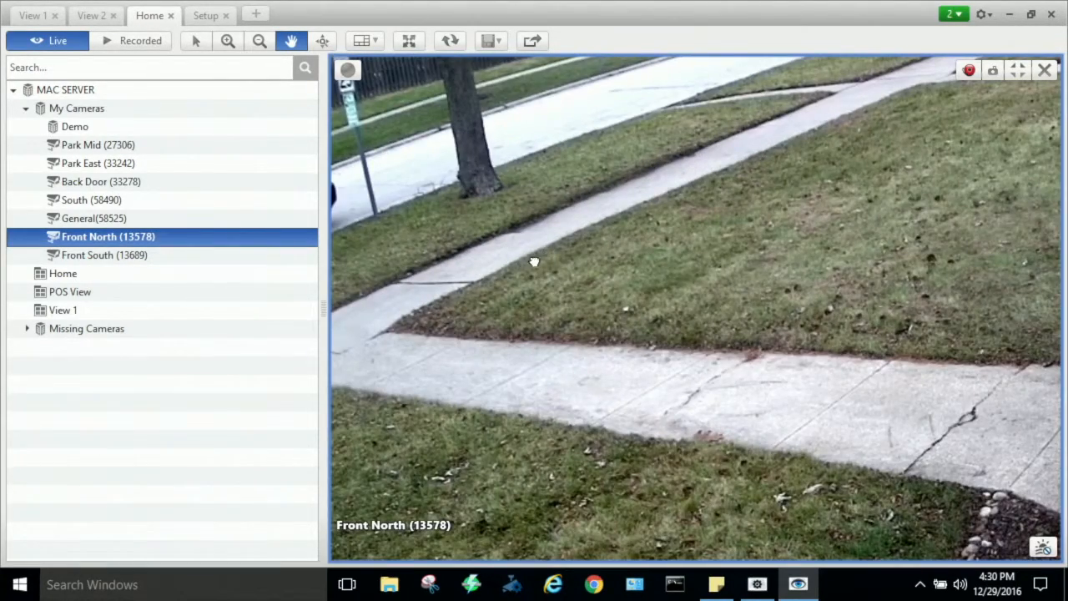
scroll(455, 355, down, 3)
scroll(442, 334, up, 2)
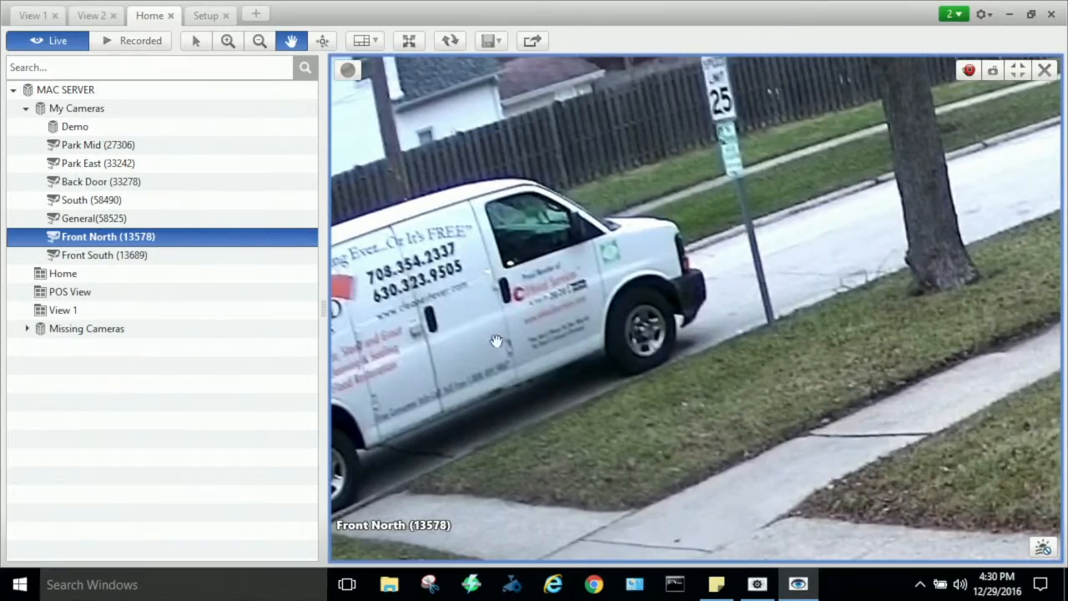
drag(969, 424, 450, 62)
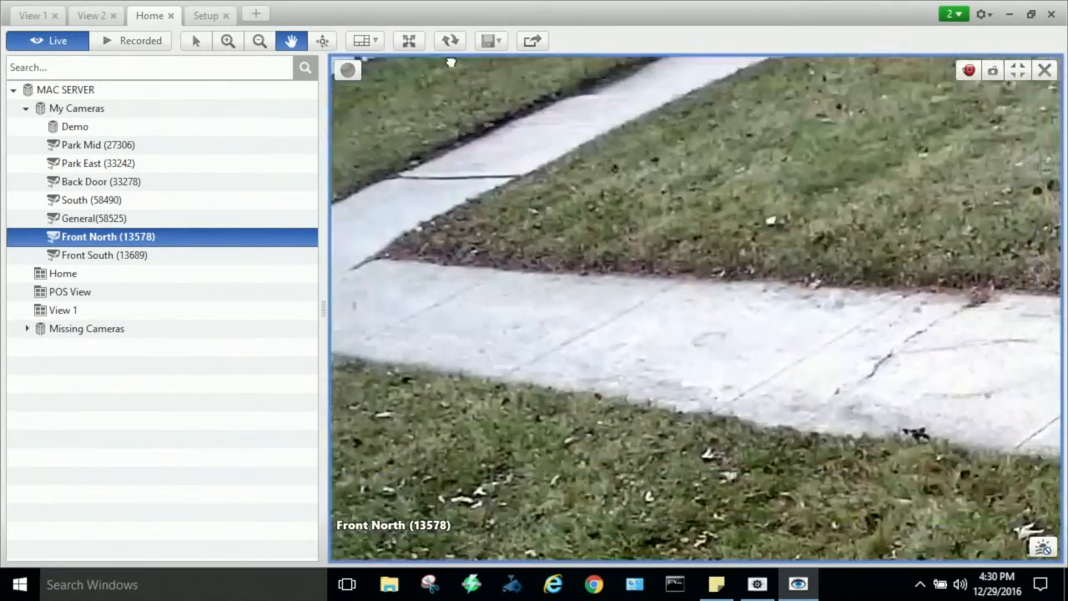
scroll(705, 242, down, 5)
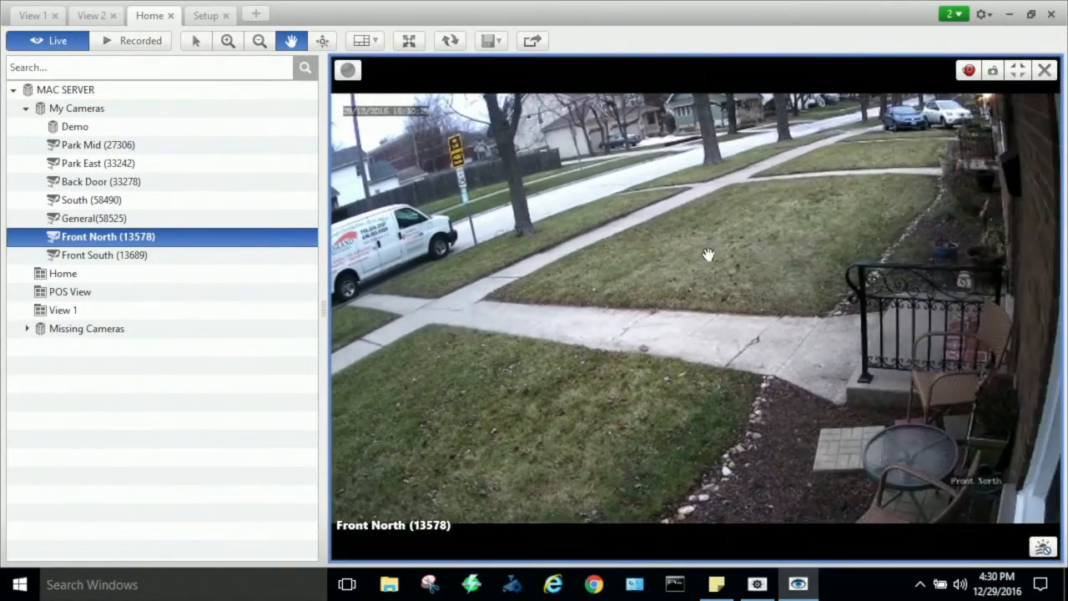
- Examine the chair, table and planter beside the porch at several zoom levels in Front North, ending on the full image
scroll(951, 451, up, 4)
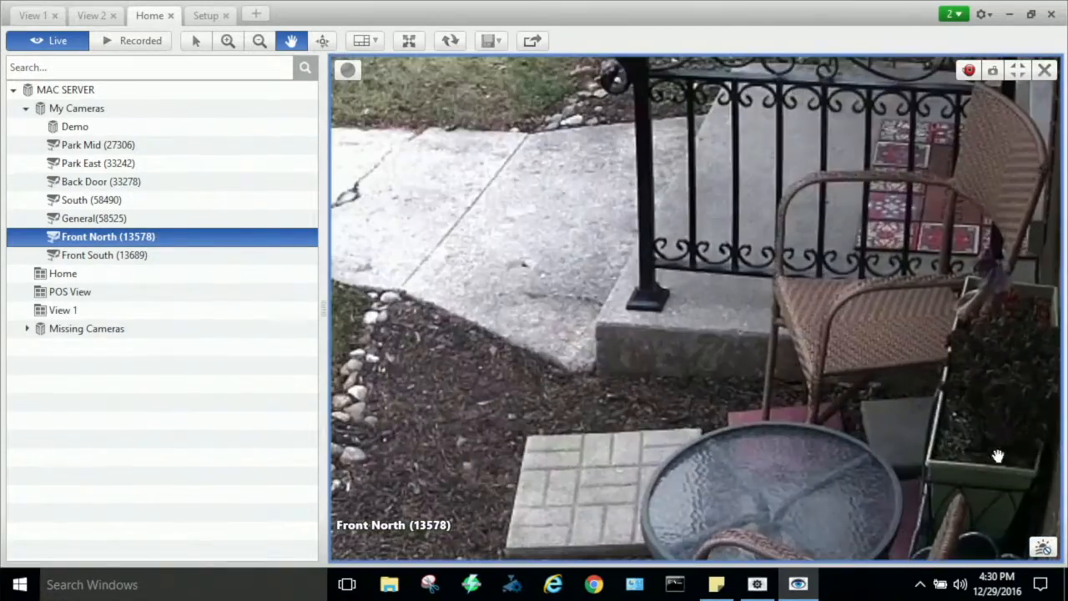
scroll(998, 456, up, 2)
drag(1012, 377, 751, 226)
scroll(751, 226, down, 5)
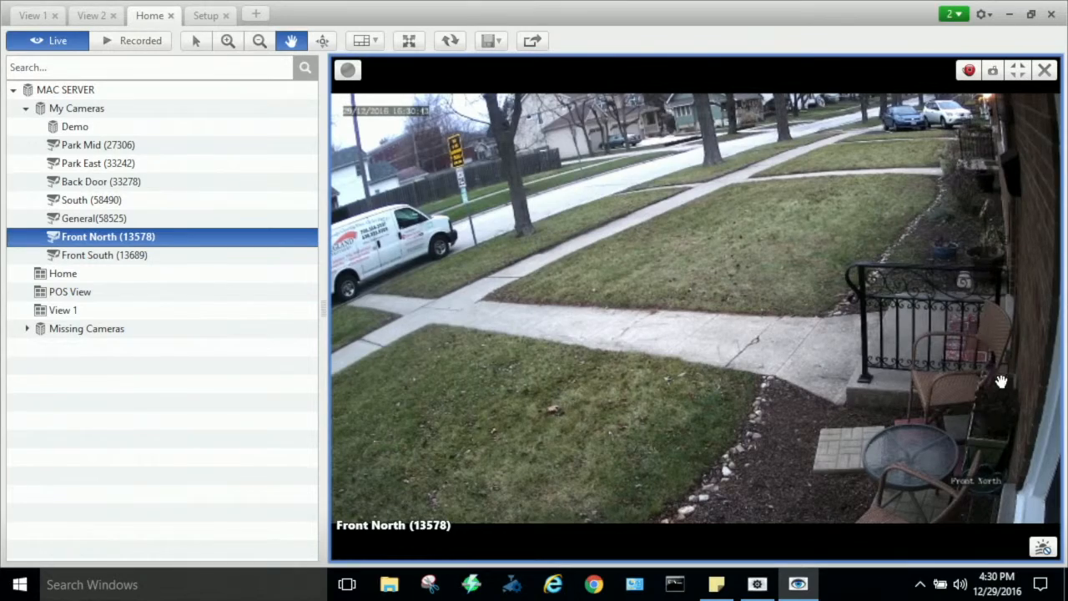
scroll(1005, 406, up, 2)
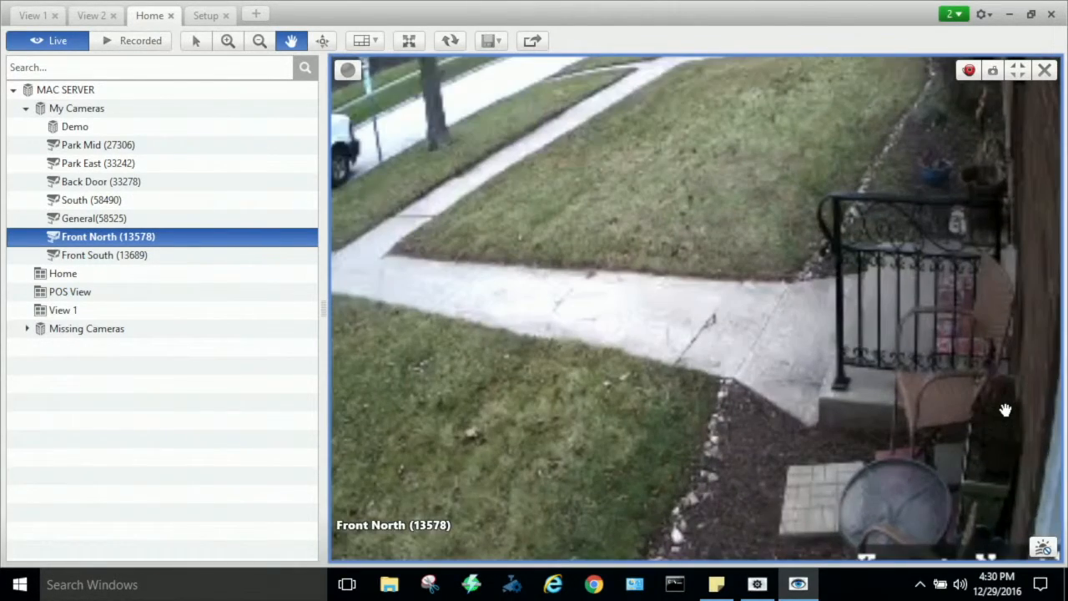
scroll(1004, 448, up, 3)
scroll(1004, 446, down, 2)
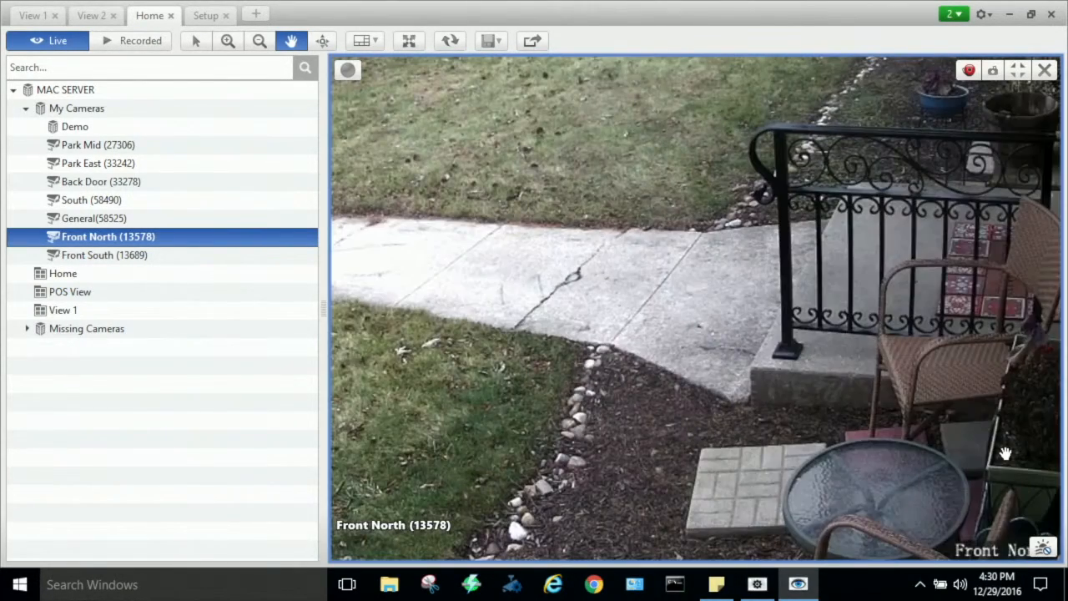
scroll(1008, 428, down, 2)
scroll(967, 407, up, 4)
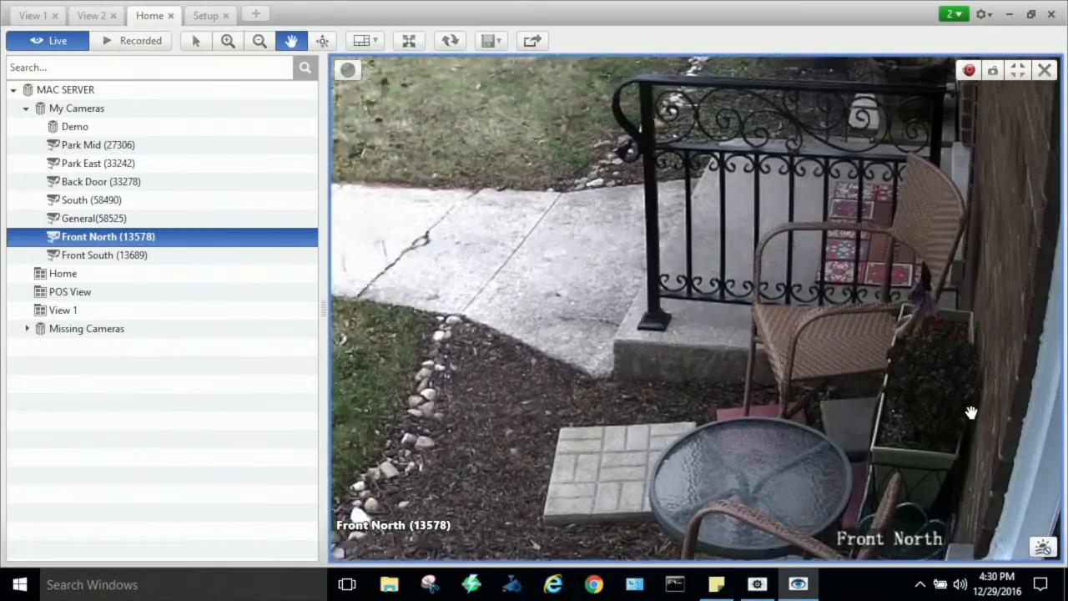
scroll(936, 403, up, 2)
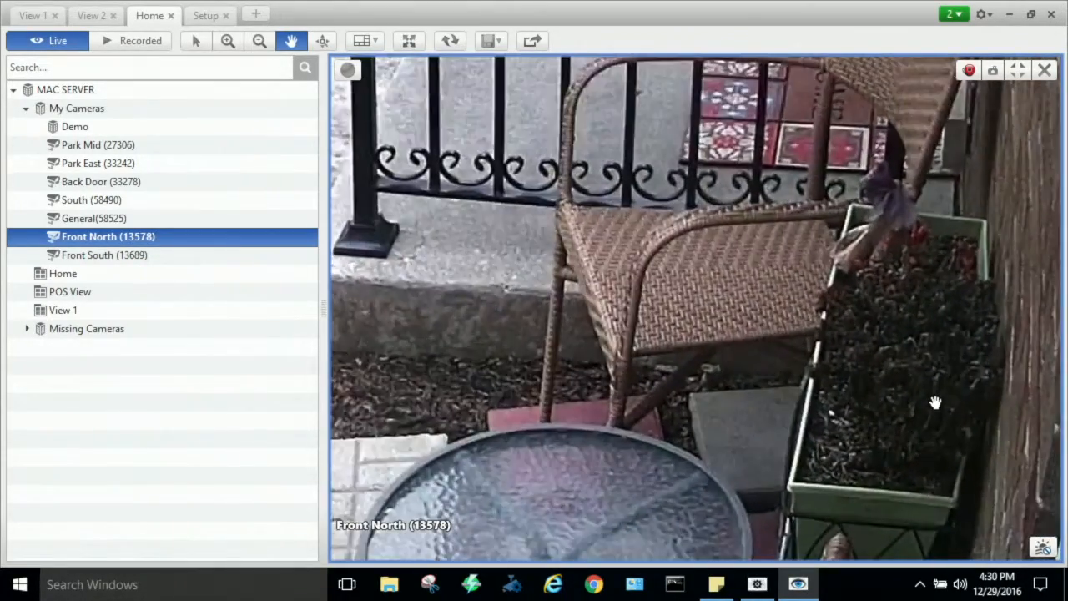
scroll(935, 403, up, 1)
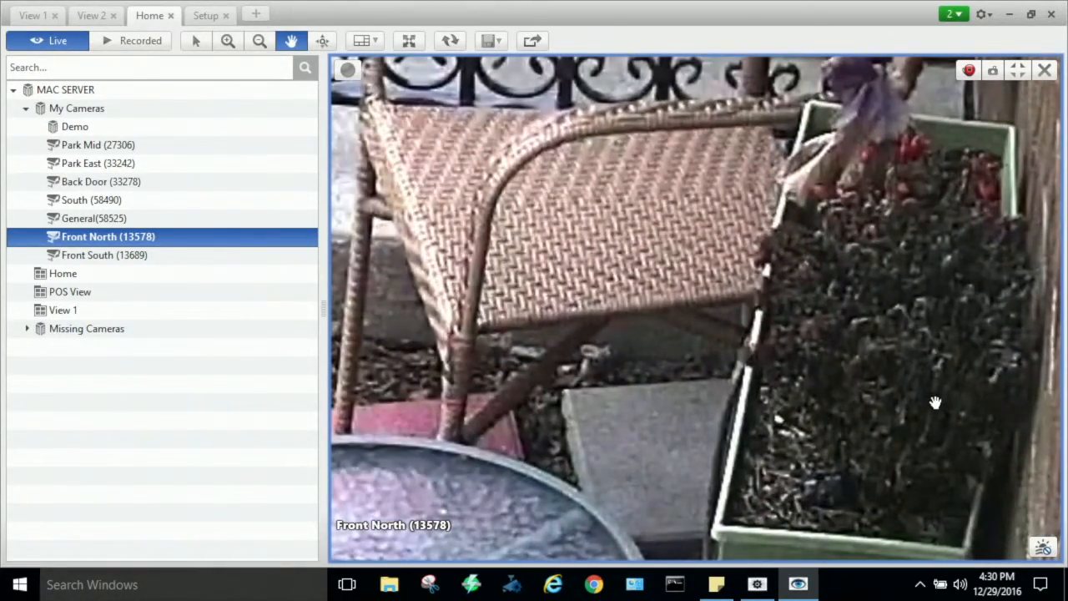
scroll(924, 394, down, 7)
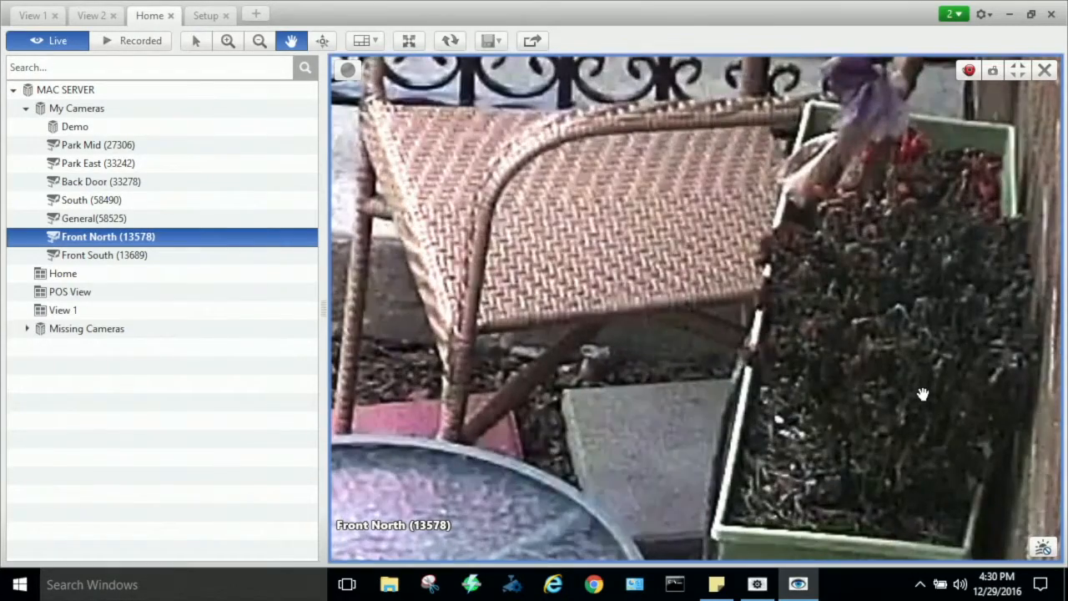
scroll(924, 394, down, 3)
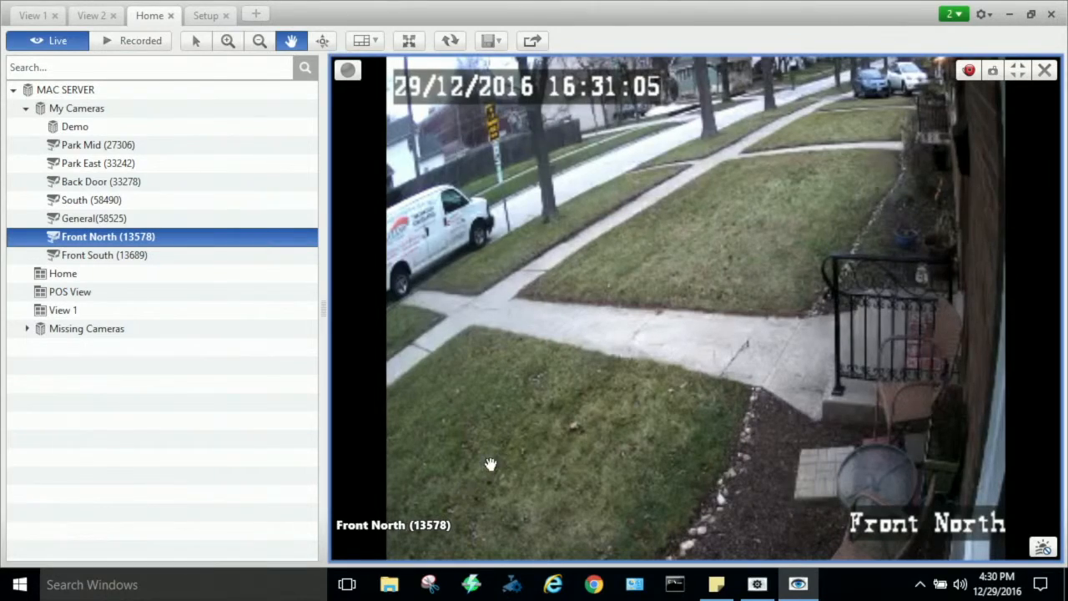
- Restore the multi-camera layout and zoom in further on the porch railing in the upper Front South feed
double_click(479, 286)
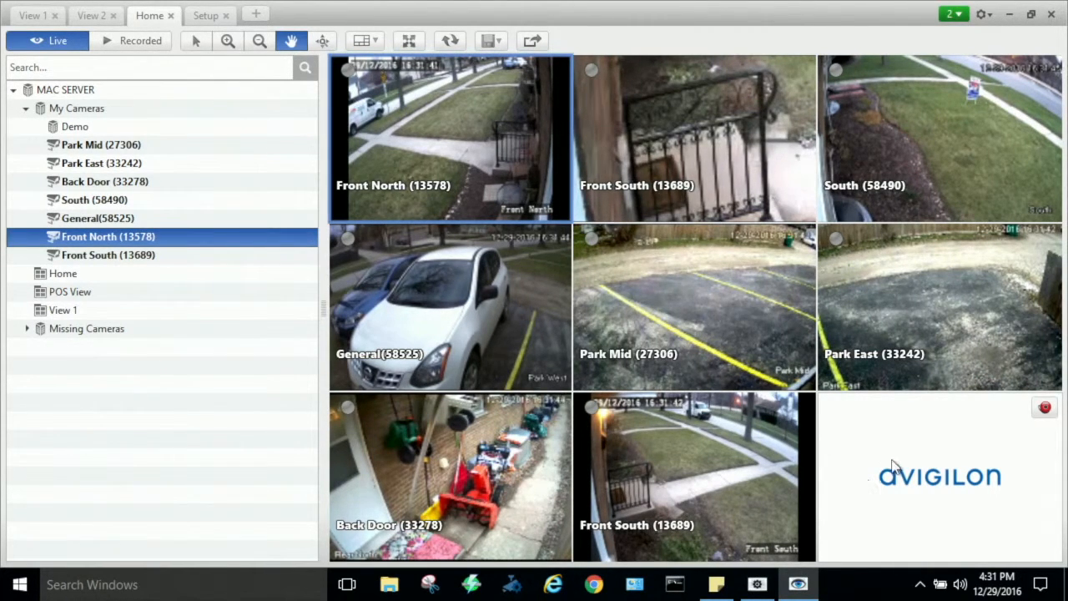
scroll(702, 117, up, 1)
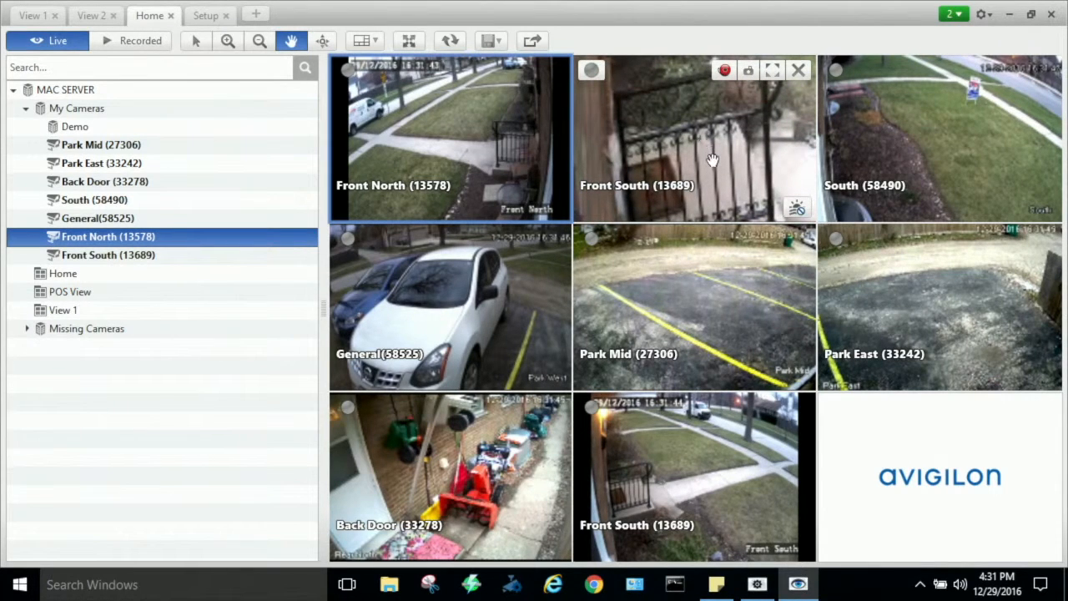
scroll(715, 165, up, 2)
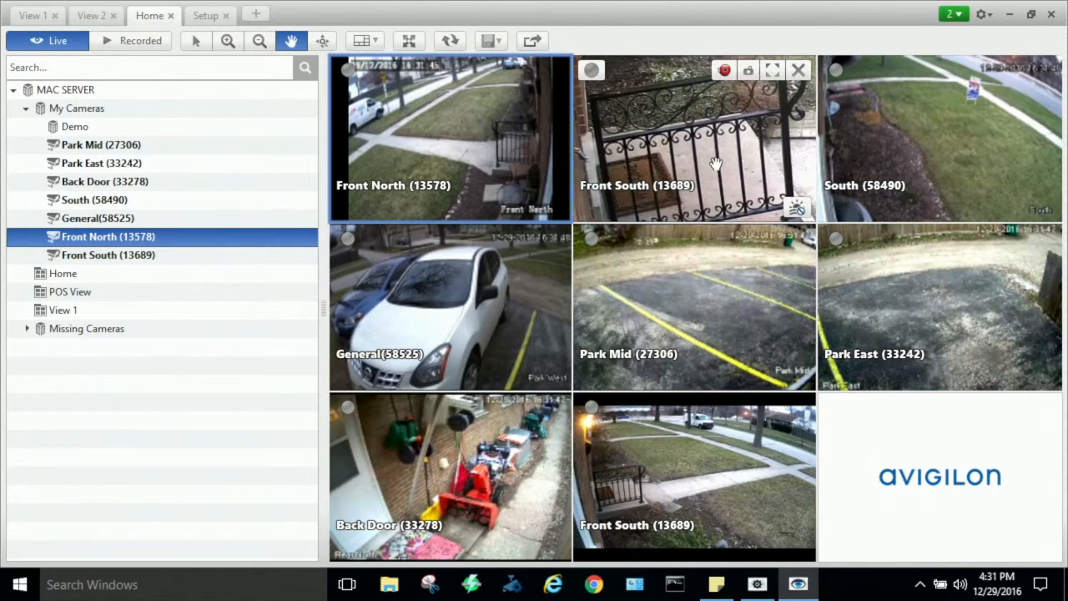